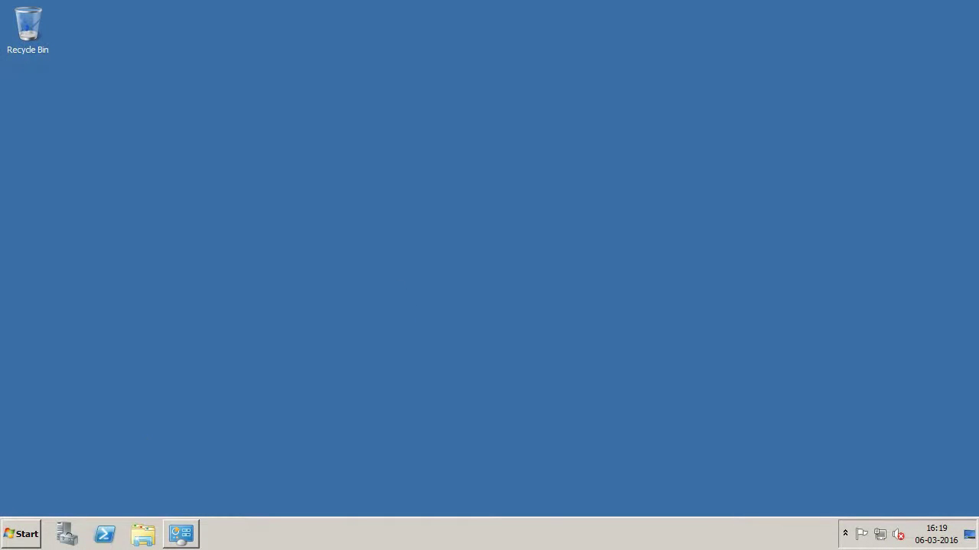
# Step: Close the System information window and launch Internet Explorer from the Start menu
pyautogui.click(175, 538)
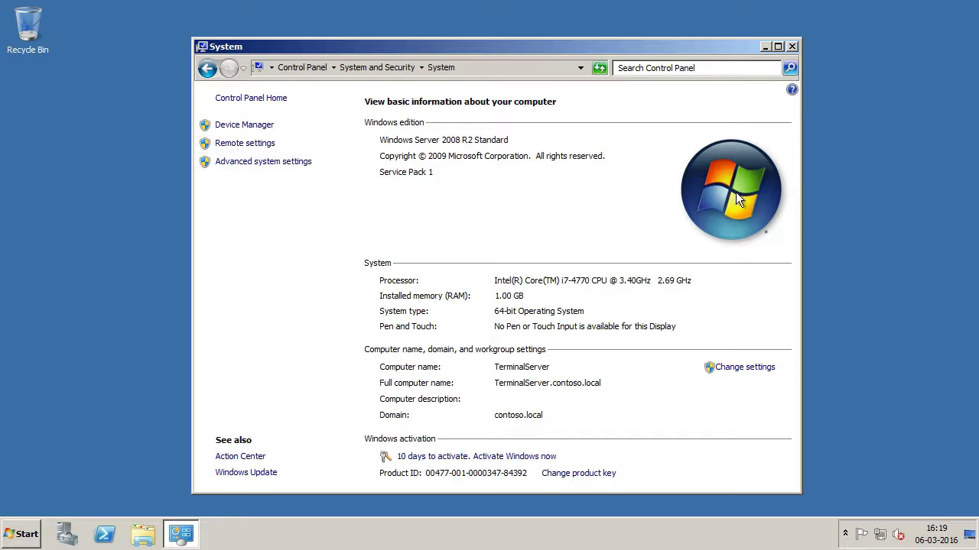
pyautogui.click(792, 47)
pyautogui.click(23, 534)
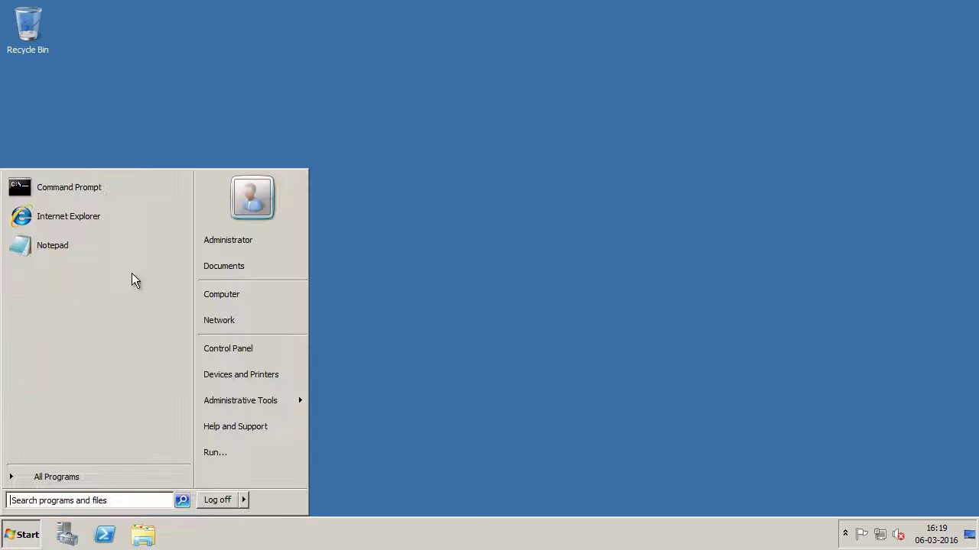
pyautogui.click(134, 218)
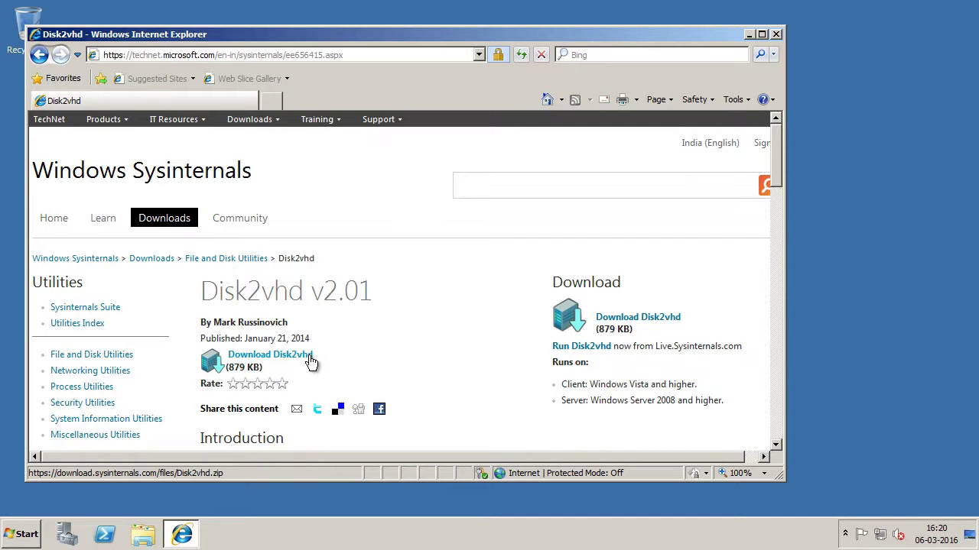
# Step: Download Disk2vhd.zip and save it to the root of Local Disk (C:)
pyautogui.click(310, 363)
pyautogui.click(553, 267)
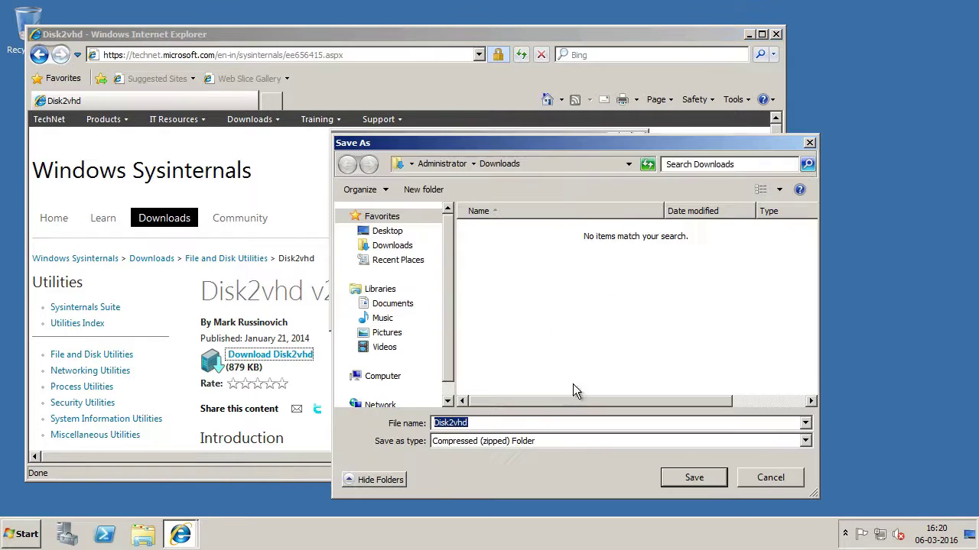
pyautogui.click(382, 375)
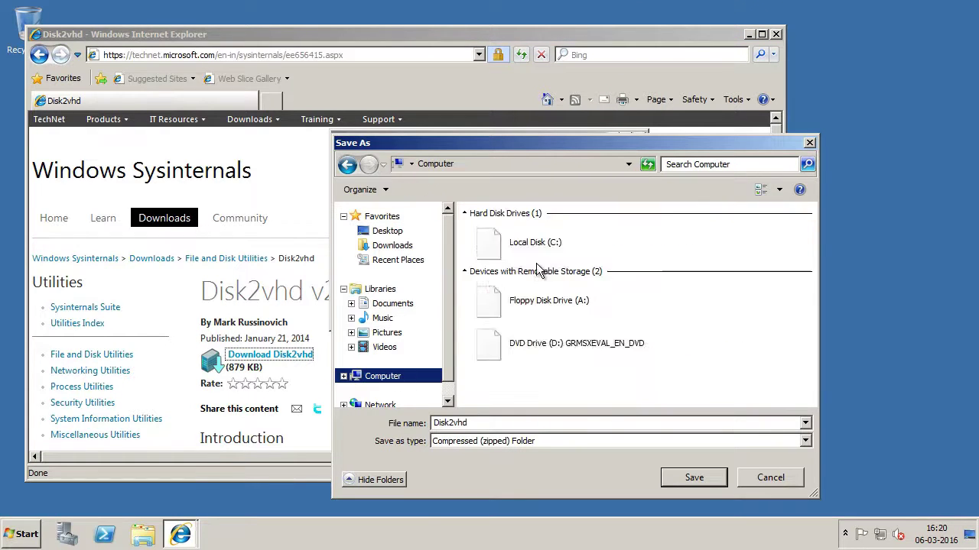
pyautogui.doubleClick(573, 232)
pyautogui.click(693, 478)
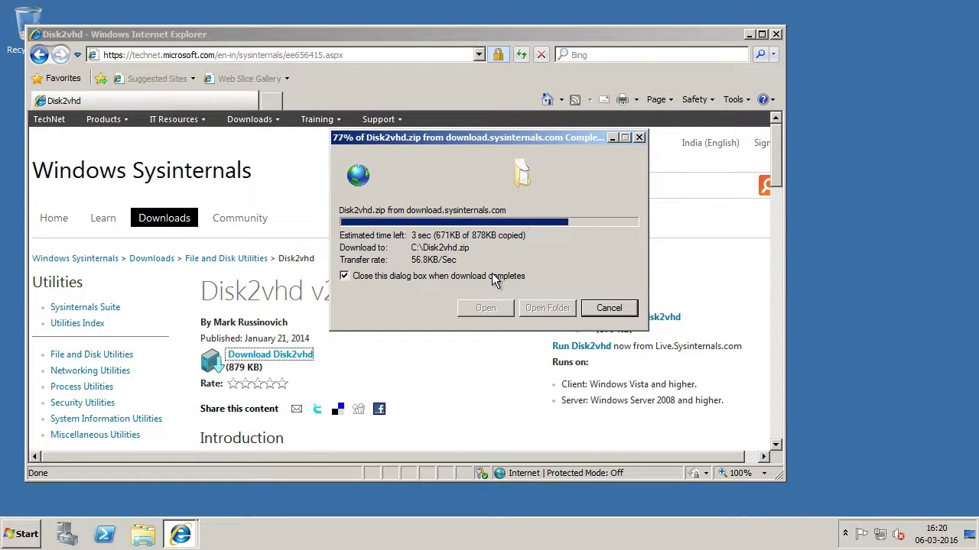
# Step: Extract Disk2vhd.zip on the C: drive into a Disk2vhd folder
pyautogui.click(776, 35)
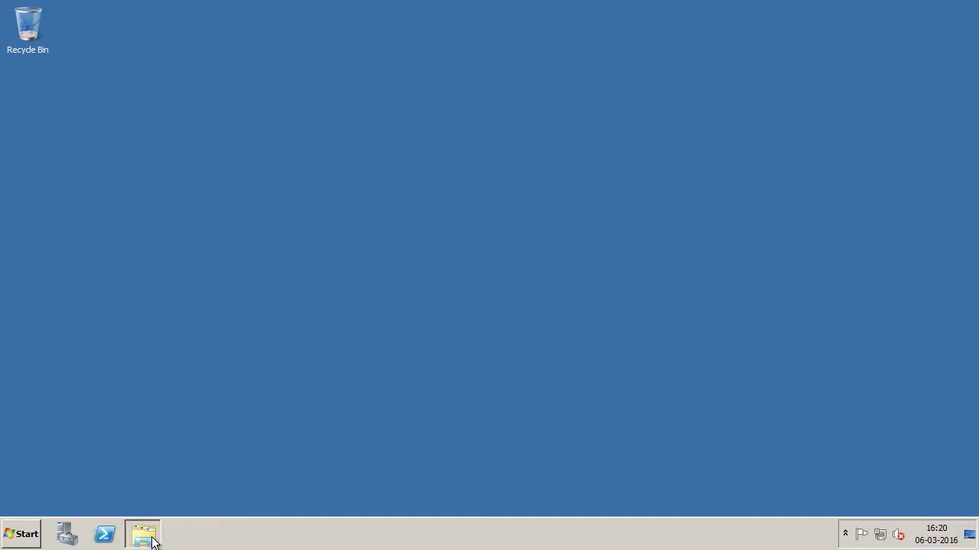
pyautogui.click(143, 533)
pyautogui.click(256, 282)
pyautogui.doubleClick(437, 149)
pyautogui.rightClick(368, 220)
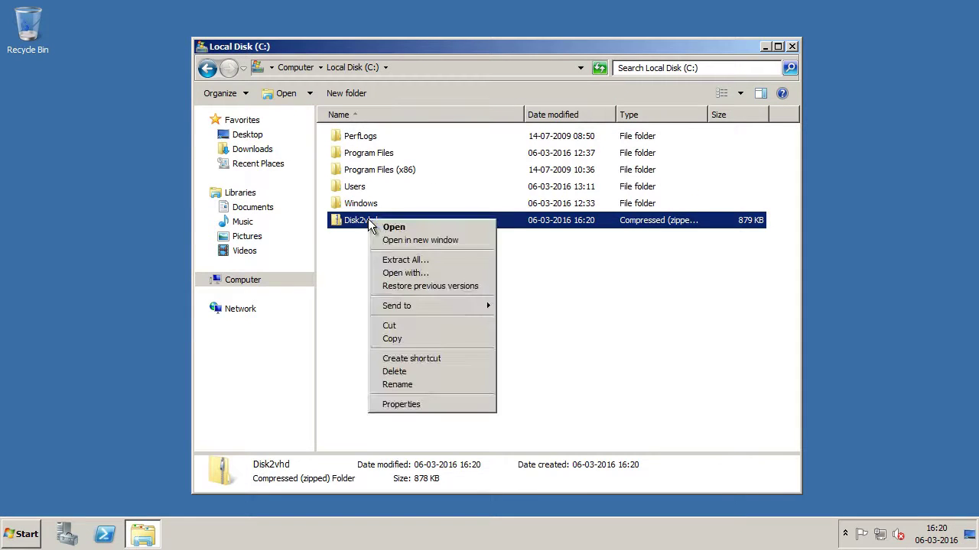
pyautogui.click(421, 260)
pyautogui.click(636, 407)
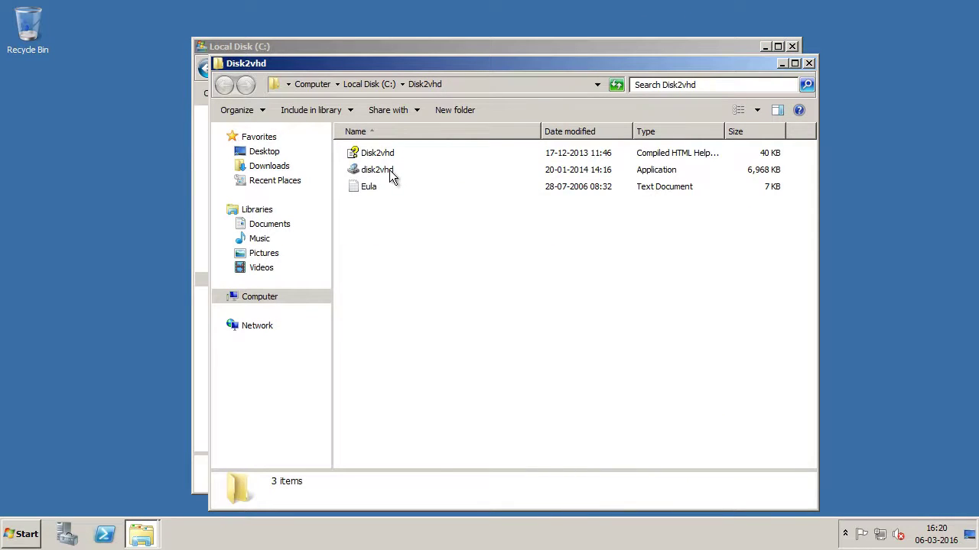
# Step: Run the extracted disk2vhd application as administrator
pyautogui.click(436, 175)
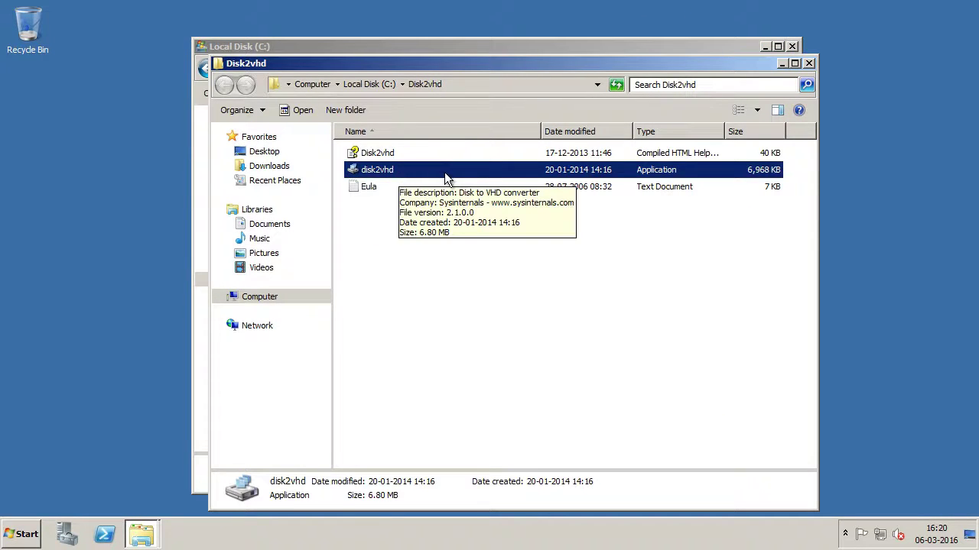
pyautogui.rightClick(441, 176)
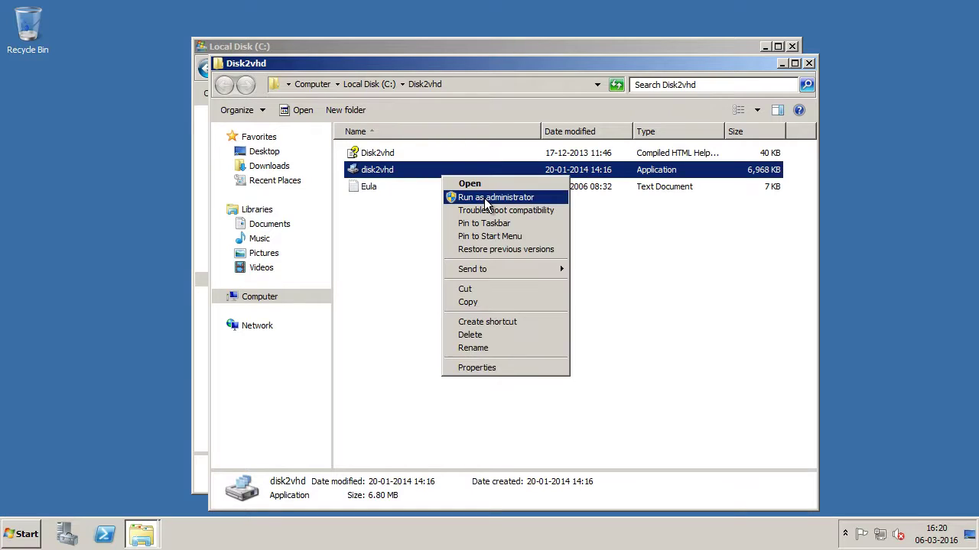
pyautogui.click(493, 199)
# Step: Accept the Disk2vhd licence and review the C:\Disk2vhd\TERMINALSERVER.vhdx target with both volumes
pyautogui.click(577, 362)
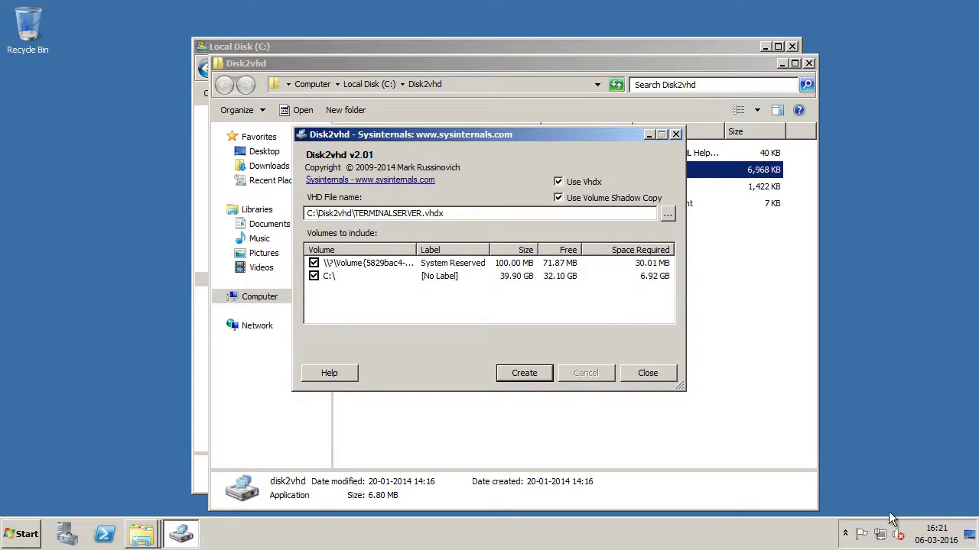
pyautogui.moveTo(880, 540)
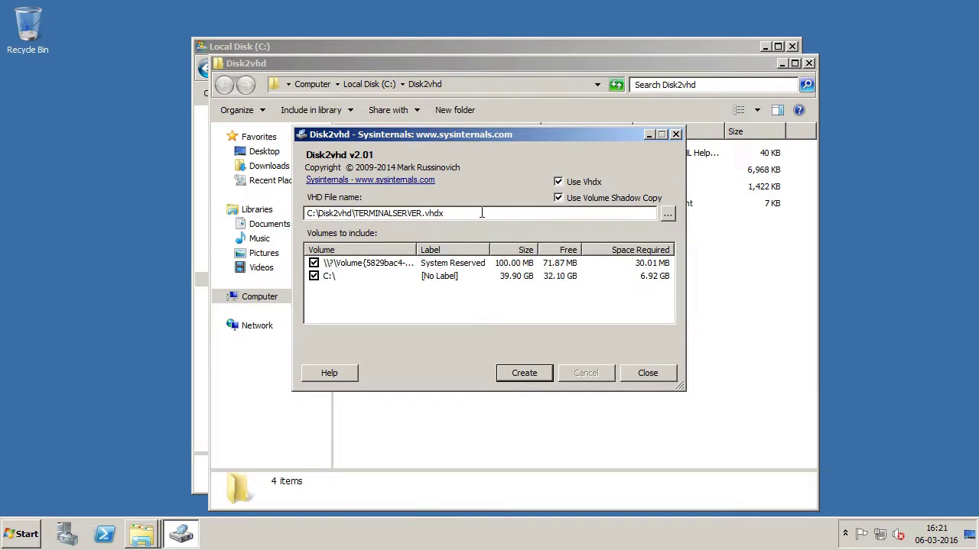
# Step: Create a new folder in the root of Local Disk (C:)
pyautogui.click(262, 299)
pyautogui.doubleClick(451, 165)
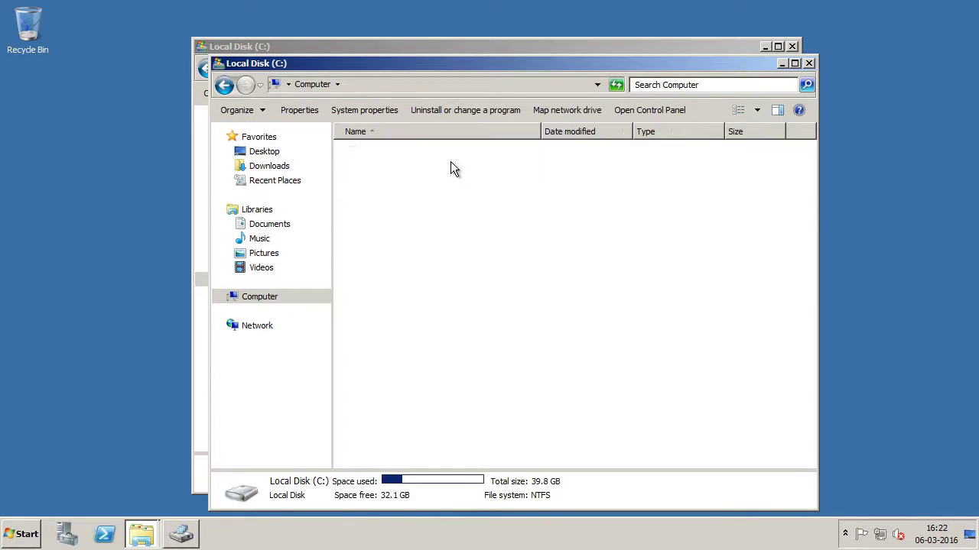
pyautogui.rightClick(455, 314)
pyautogui.click(417, 317)
pyautogui.rightClick(417, 311)
pyautogui.moveTo(485, 443)
pyautogui.click(608, 444)
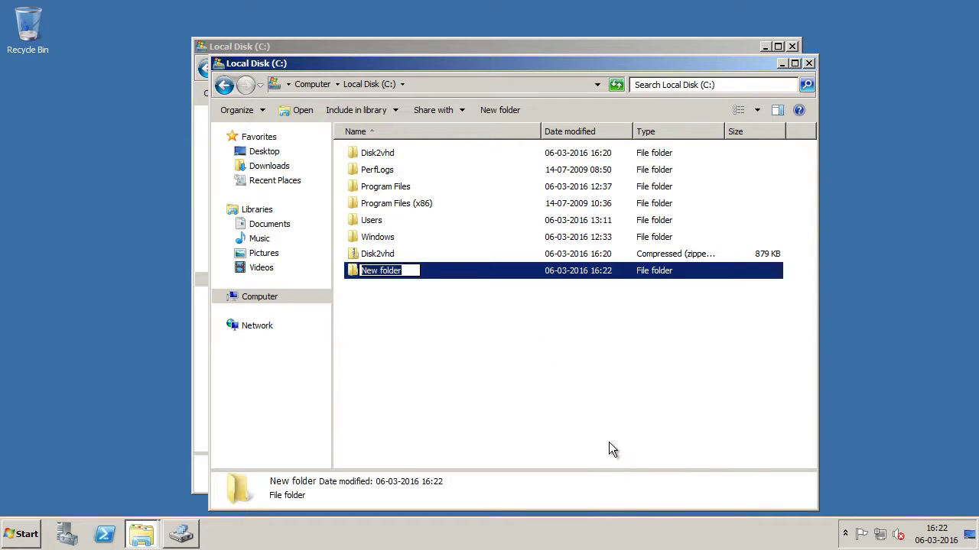
# Step: Finish naming the new folder and browse Disk2vhd's output location into C:\VHDX
pyautogui.write('VHDs')
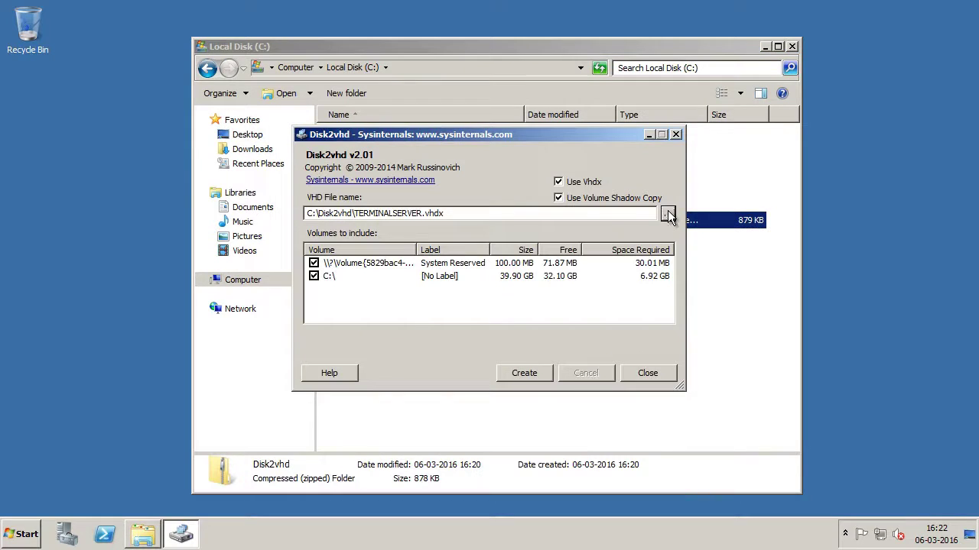
pyautogui.click(668, 214)
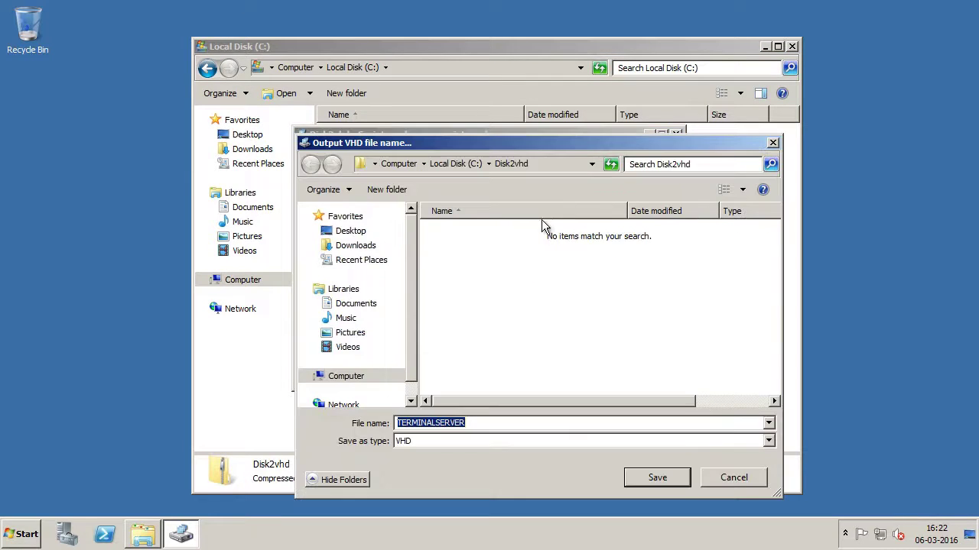
pyautogui.click(345, 377)
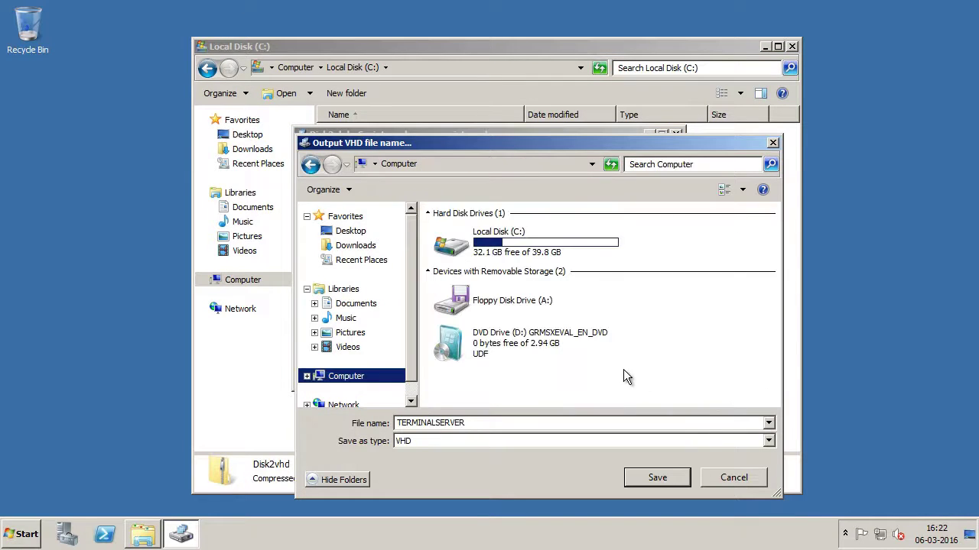
pyautogui.doubleClick(497, 236)
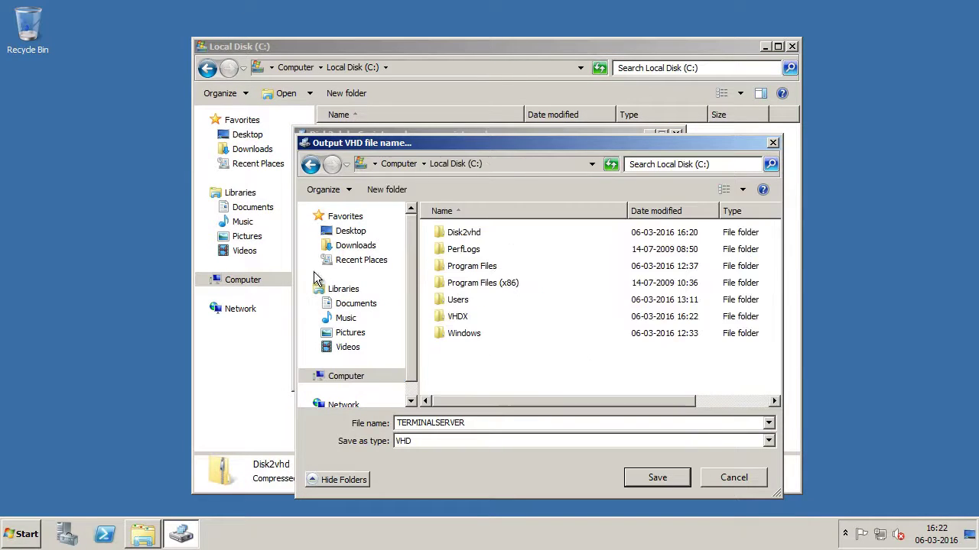
pyautogui.click(464, 318)
pyautogui.click(657, 477)
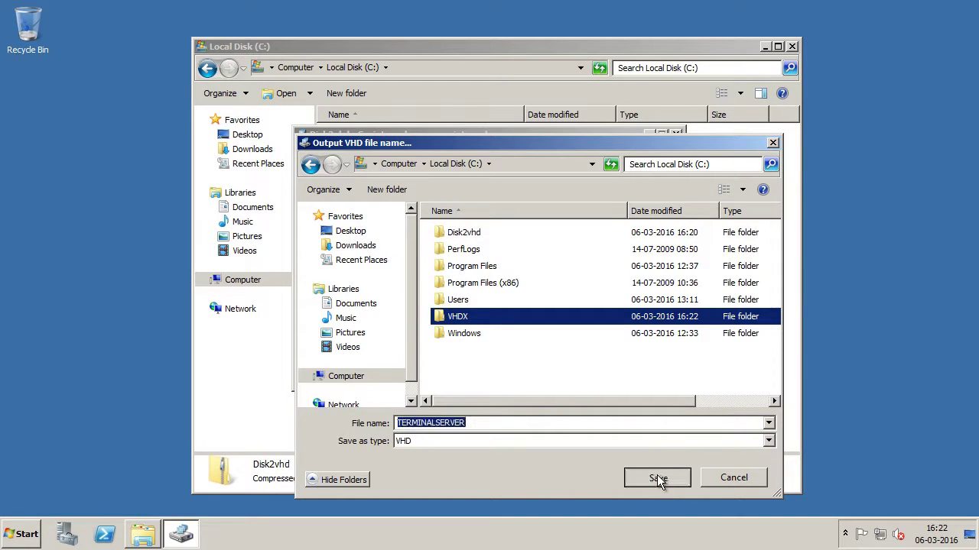
# Step: Save the output as VHDX type named TERMINALSERVER-CDRIVE.vhdx
pyautogui.click(462, 441)
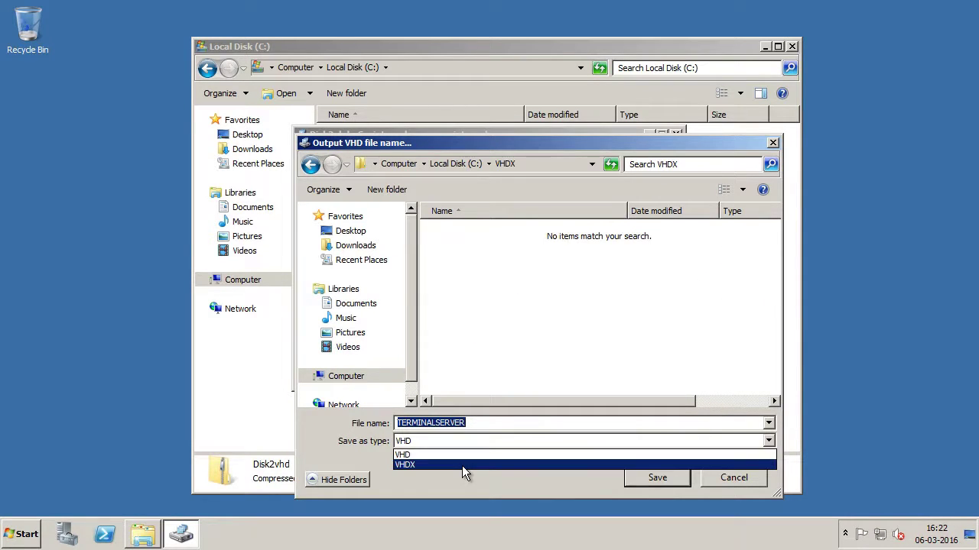
pyautogui.click(462, 465)
pyautogui.click(554, 422)
pyautogui.write('-CDRIVE')
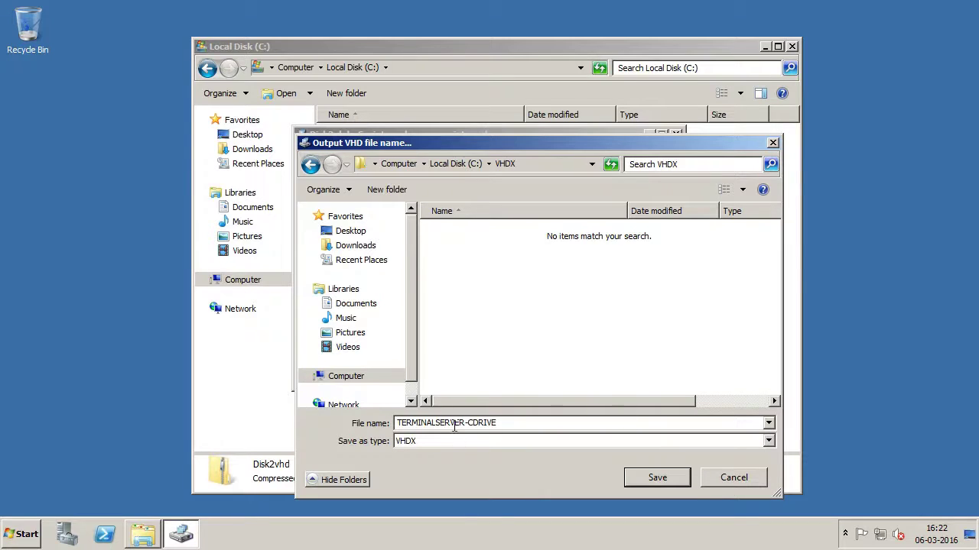
pyautogui.click(640, 476)
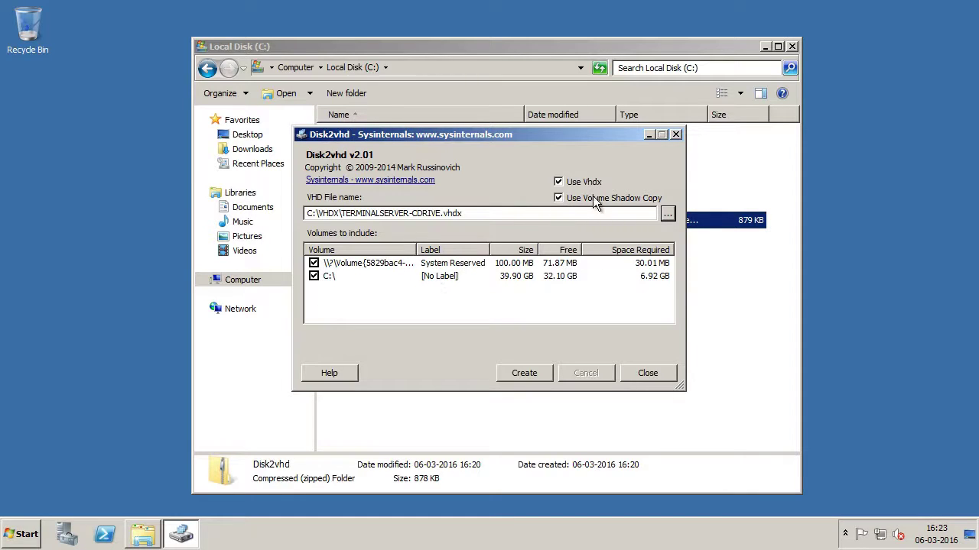
# Step: Create the VHDX from both volumes and let the export finish successfully
pyautogui.click(524, 377)
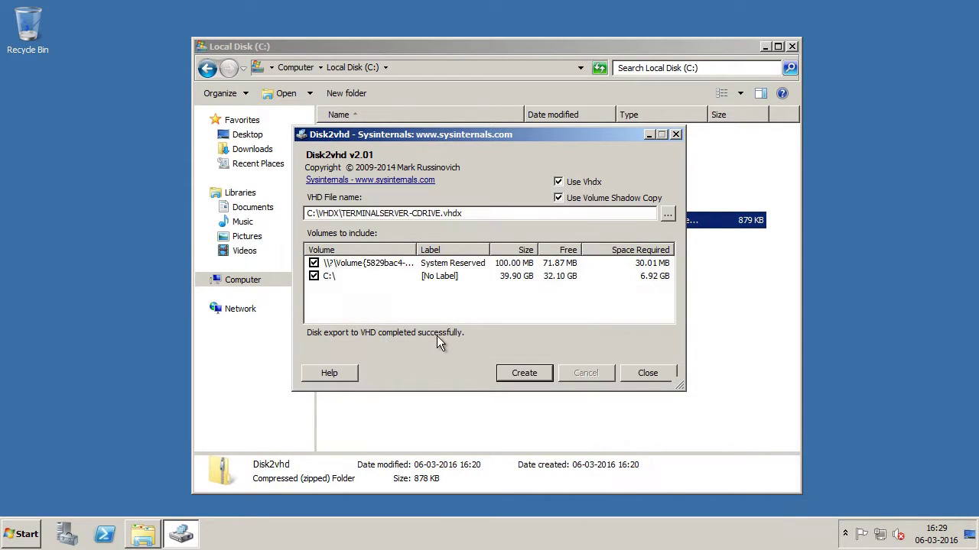
# Step: Close Disk2vhd, open C:\VHDX and select TERMINALSERVER-CDRIVE.VHDX
pyautogui.click(640, 372)
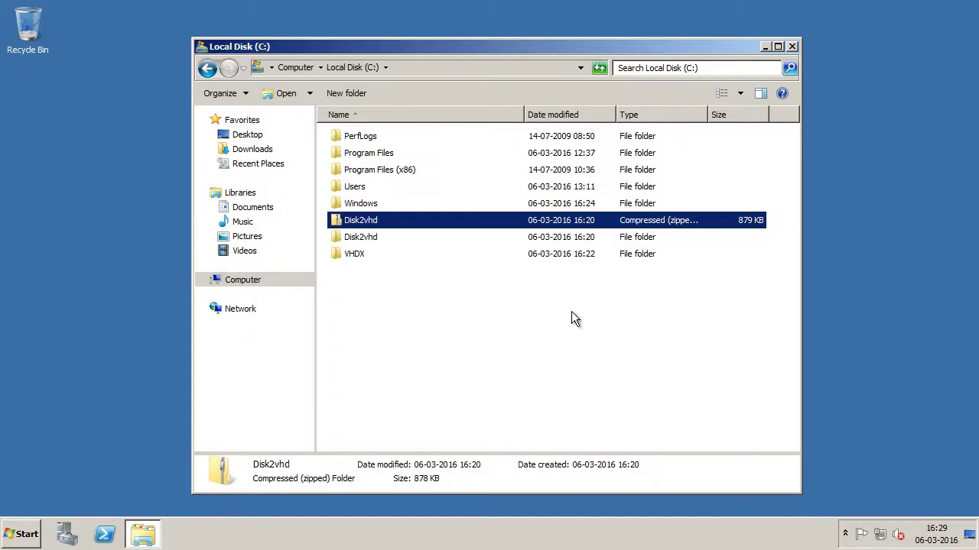
pyautogui.click(543, 314)
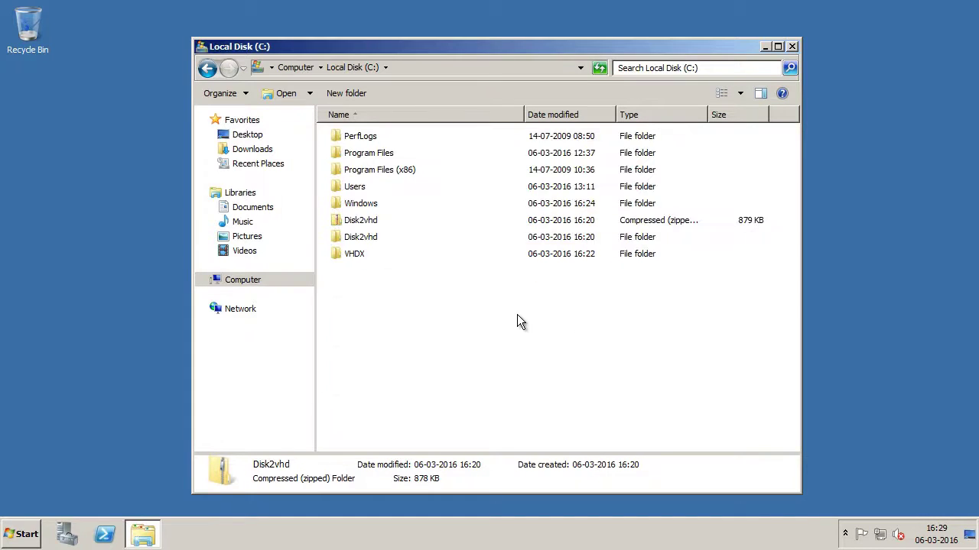
pyautogui.doubleClick(362, 258)
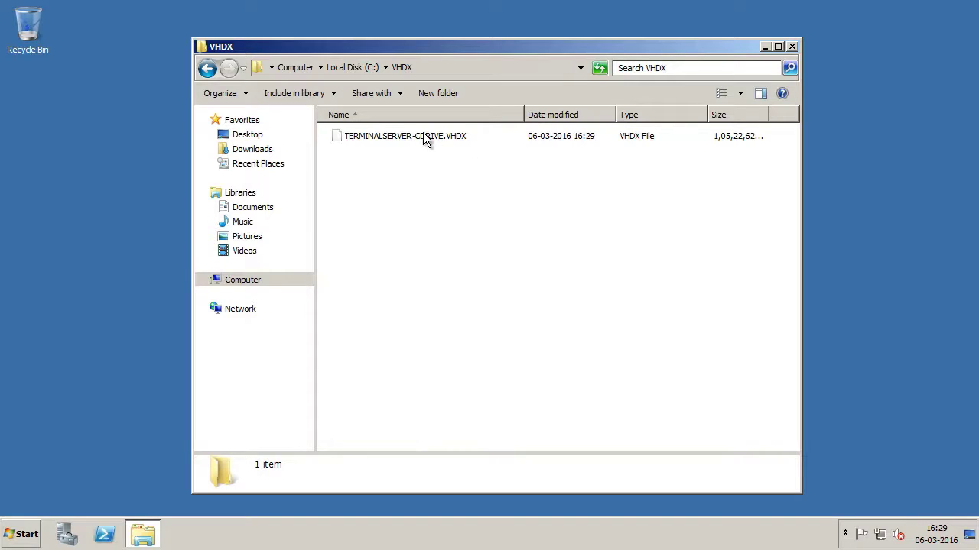
pyautogui.click(422, 136)
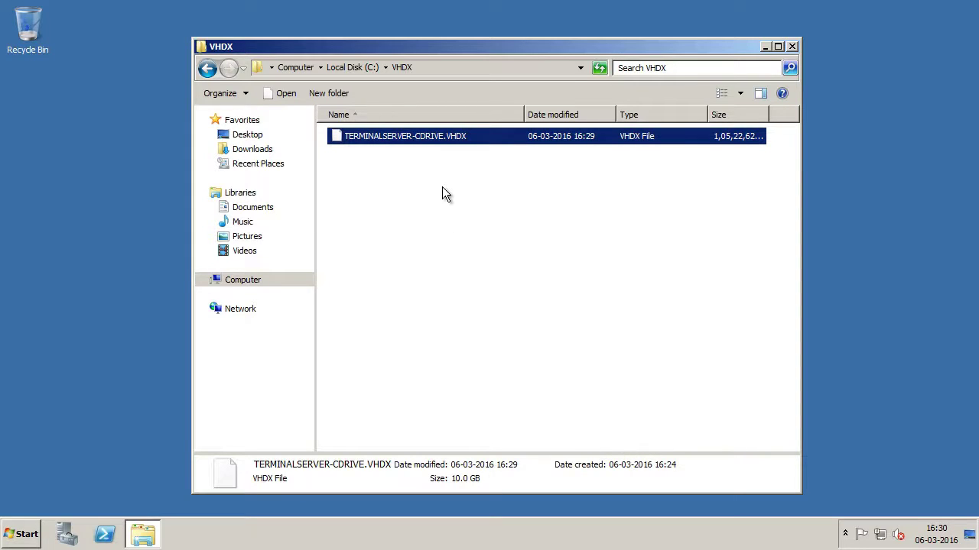
# Step: Open \\hyperv-01\c$ and navigate to ClusterStorage\Volume3
pyautogui.click(419, 223)
pyautogui.press('super+r')
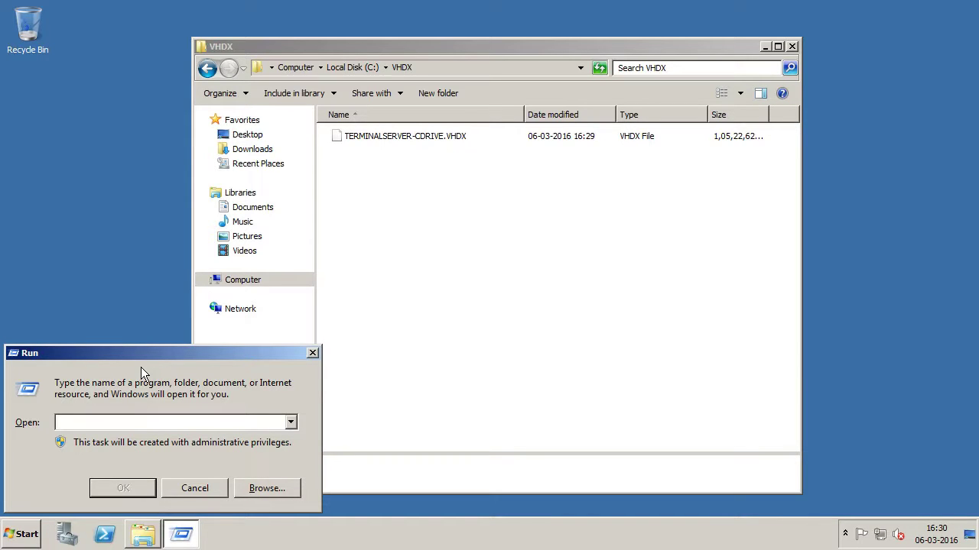
pyautogui.write('\\')
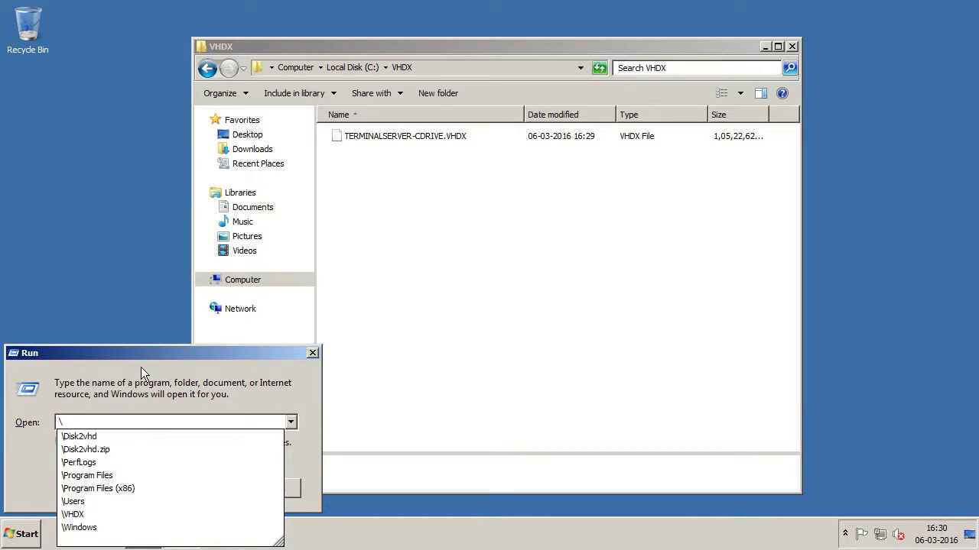
pyautogui.write('\\hyperv-01')
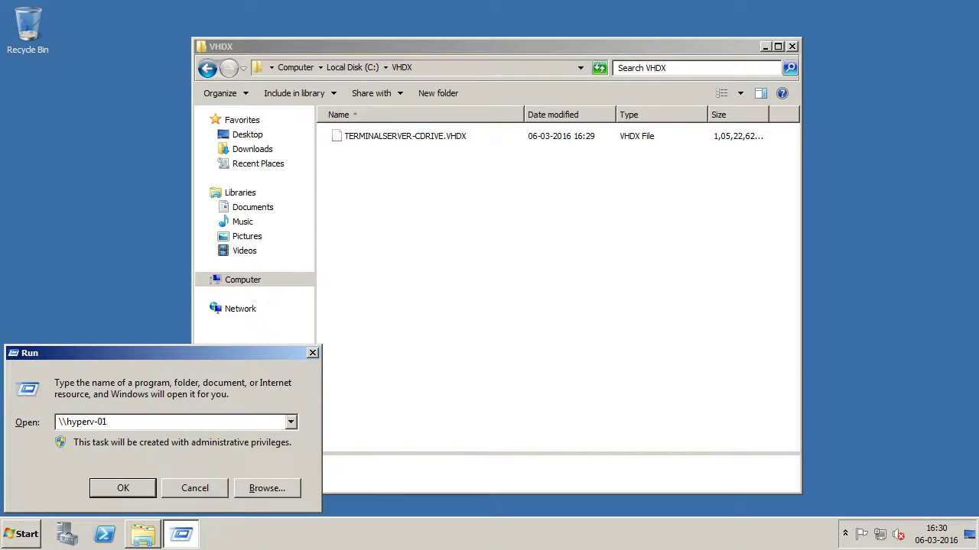
pyautogui.write('\\c$')
pyautogui.press('Return')
pyautogui.doubleClick(416, 99)
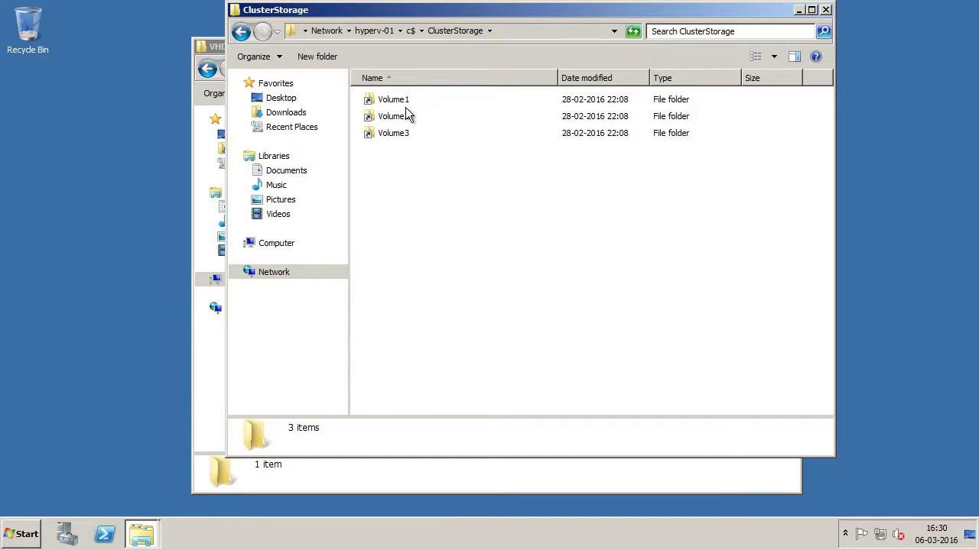
pyautogui.click(403, 134)
pyautogui.doubleClick(403, 134)
# Step: Create a 'Terminal Server' folder in Volume3 and paste the VHDX image into it
pyautogui.click(306, 56)
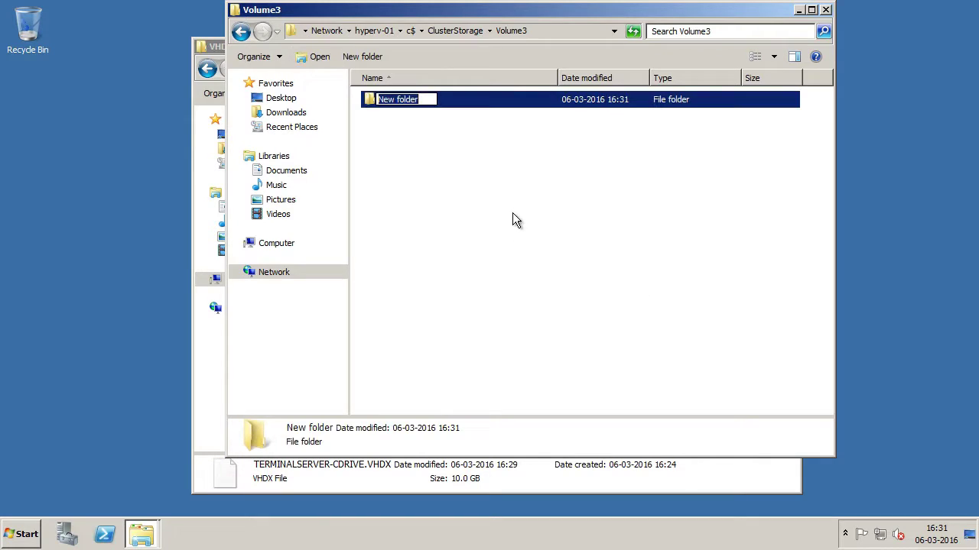
pyautogui.write('Terminal Server')
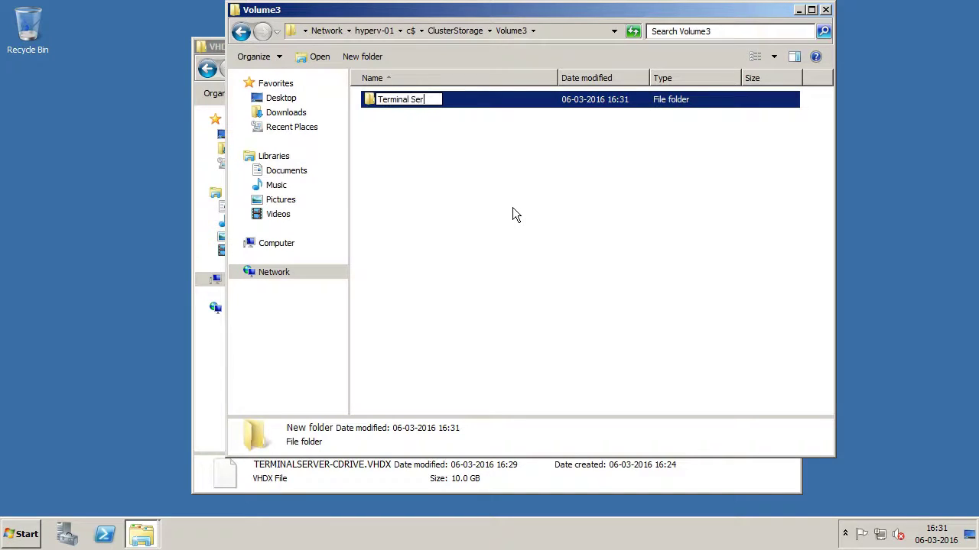
pyautogui.press('Return')
pyautogui.press('Return')
pyautogui.rightClick(513, 207)
pyautogui.click(537, 295)
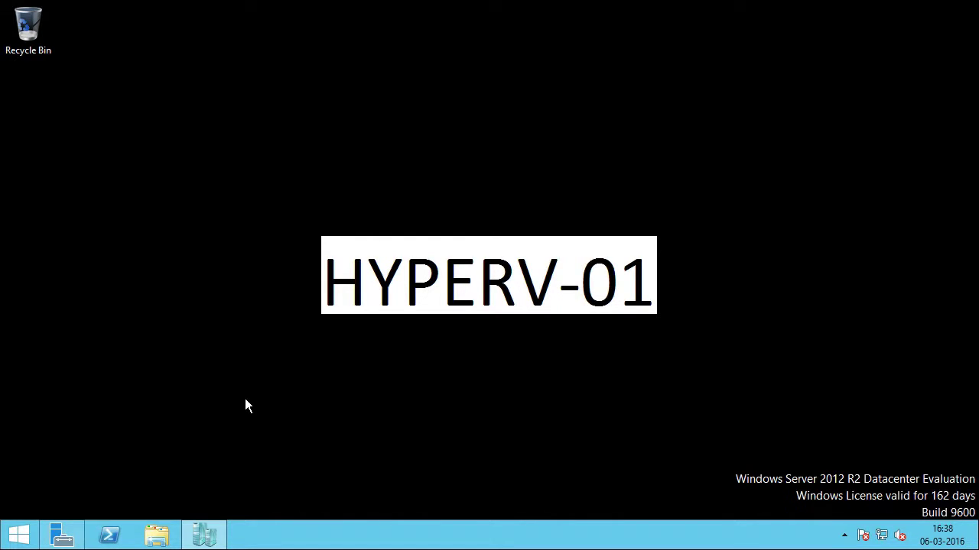
# Step: Start a new virtual machine in Hyper-V Manager and name it TerminalServer
pyautogui.click(217, 541)
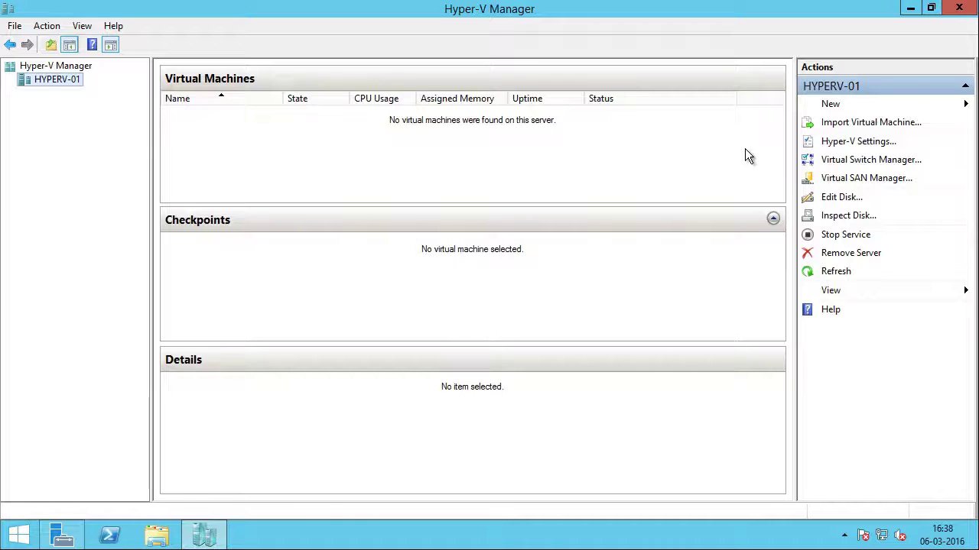
pyautogui.click(832, 106)
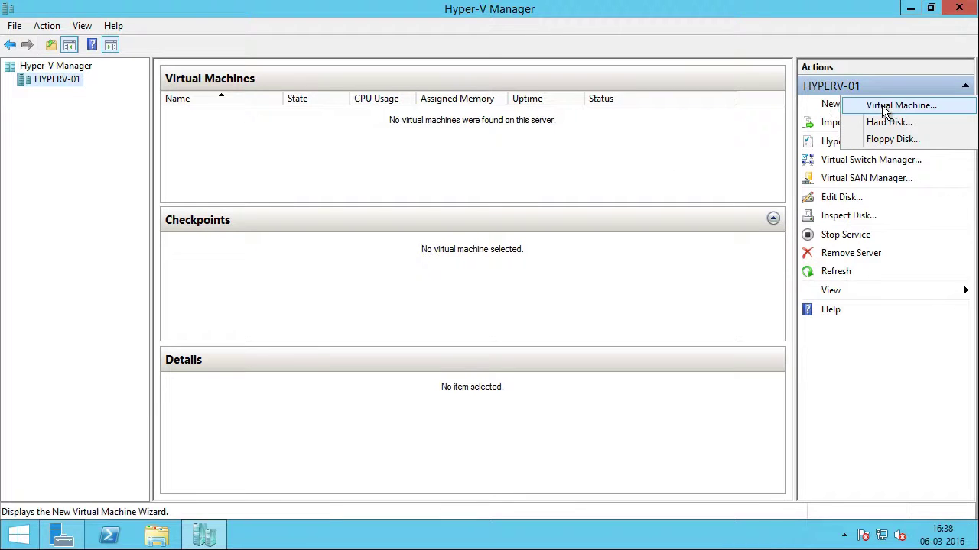
pyautogui.click(951, 110)
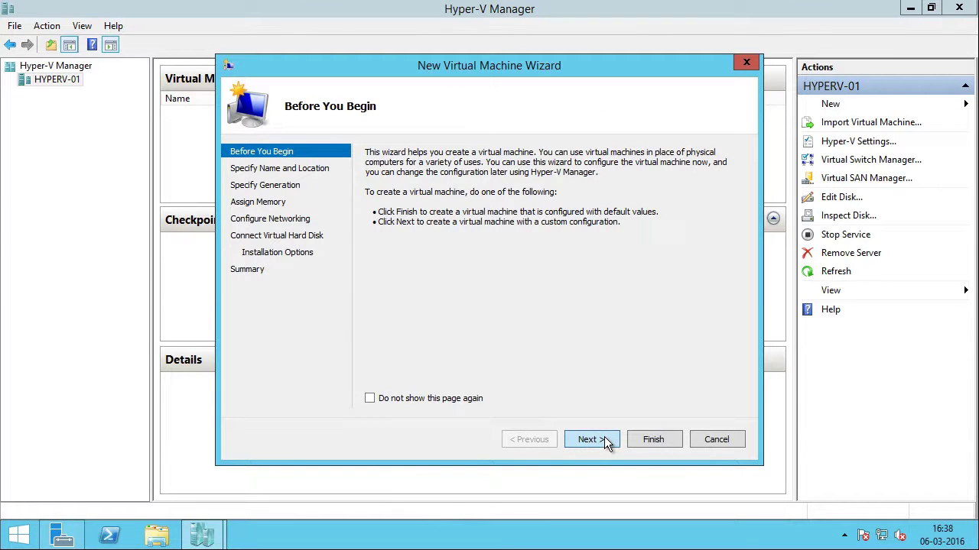
pyautogui.click(589, 440)
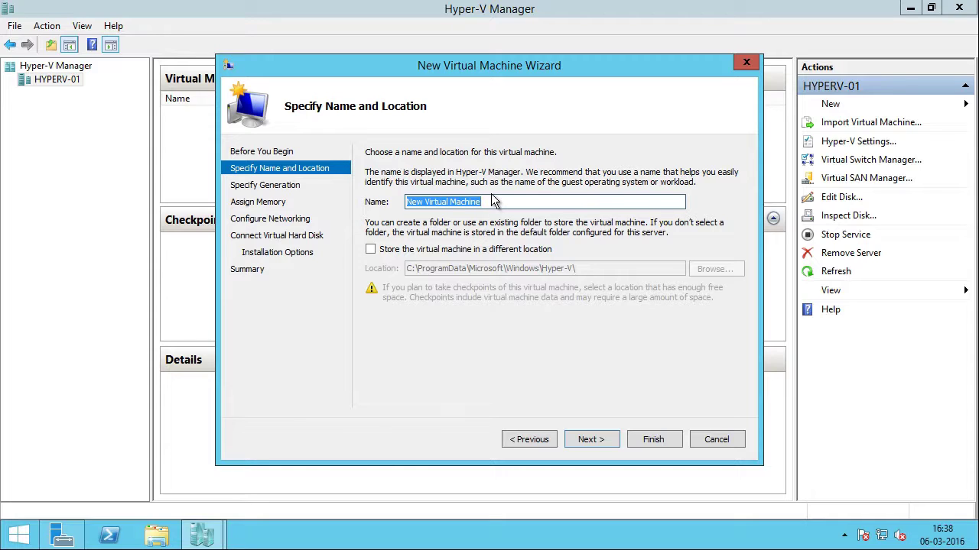
pyautogui.write('TerminalS')
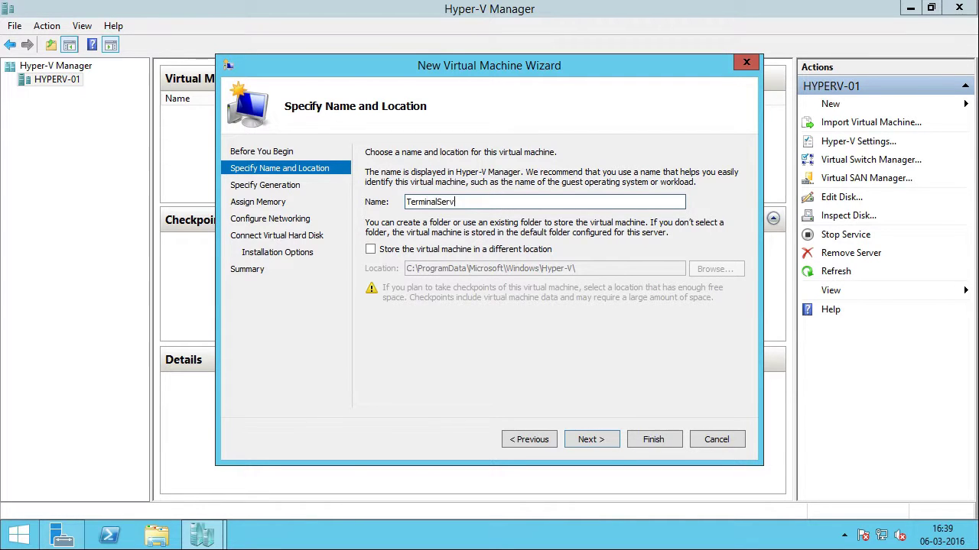
pyautogui.write('er')
# Step: Store the VM in C:\ClusterStorage\Volume3\TerminalServer instead of the default location
pyautogui.click(392, 249)
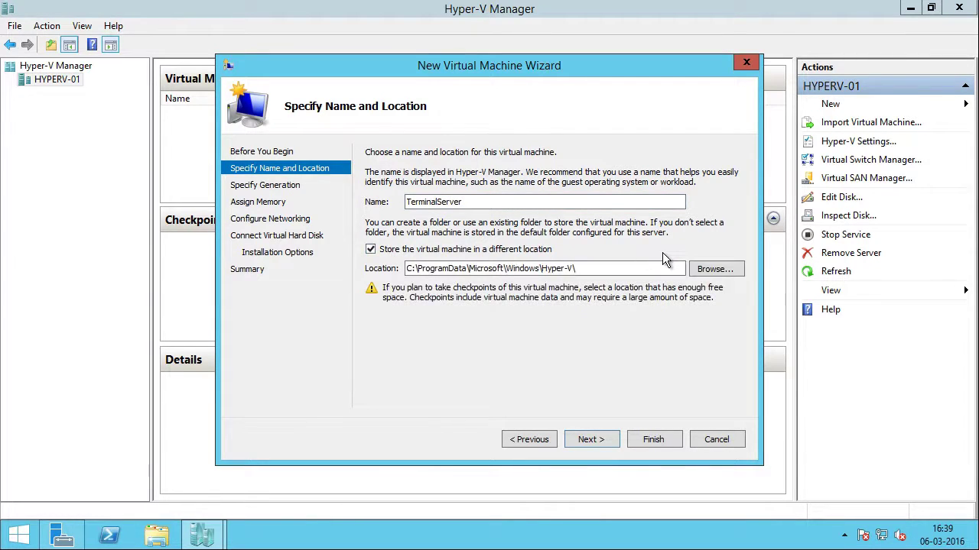
pyautogui.click(711, 270)
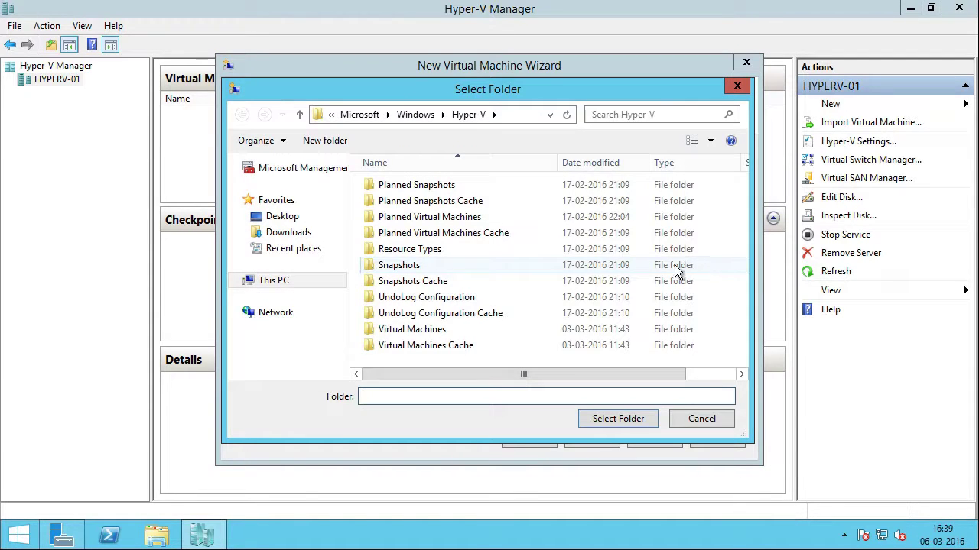
pyautogui.doubleClick(585, 214)
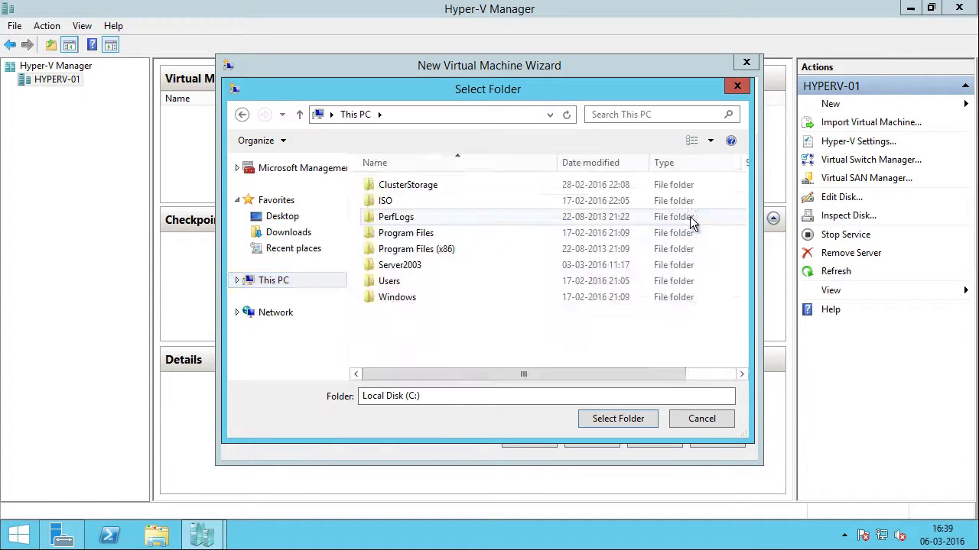
pyautogui.doubleClick(438, 191)
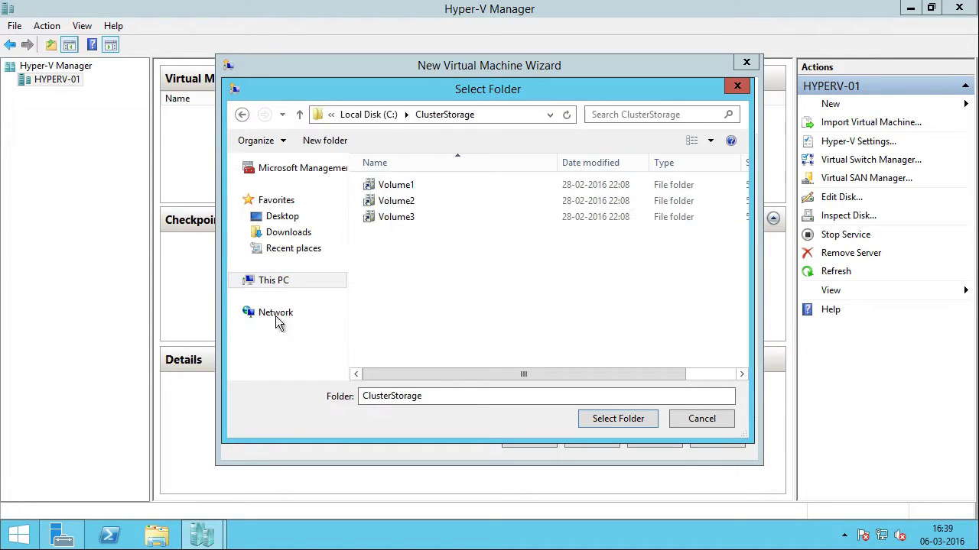
pyautogui.doubleClick(424, 218)
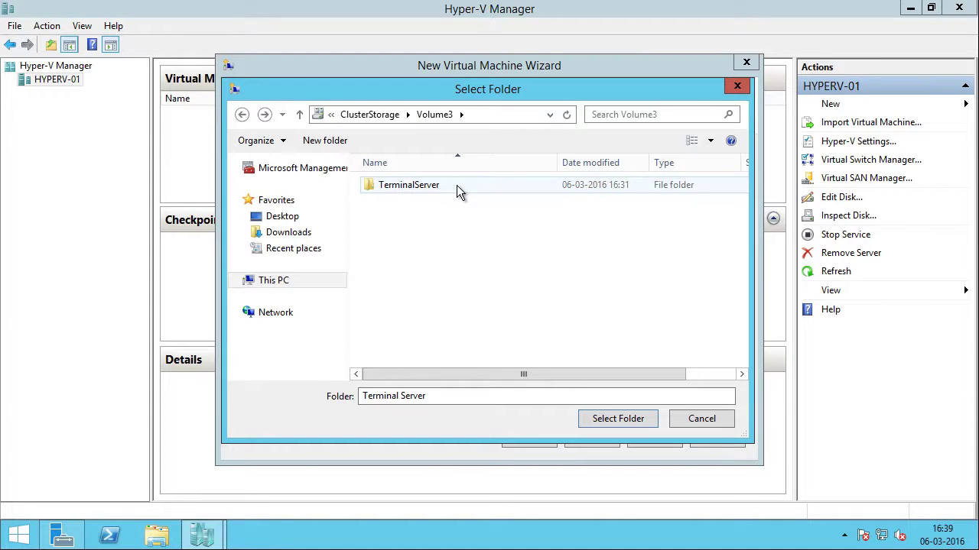
pyautogui.click(457, 186)
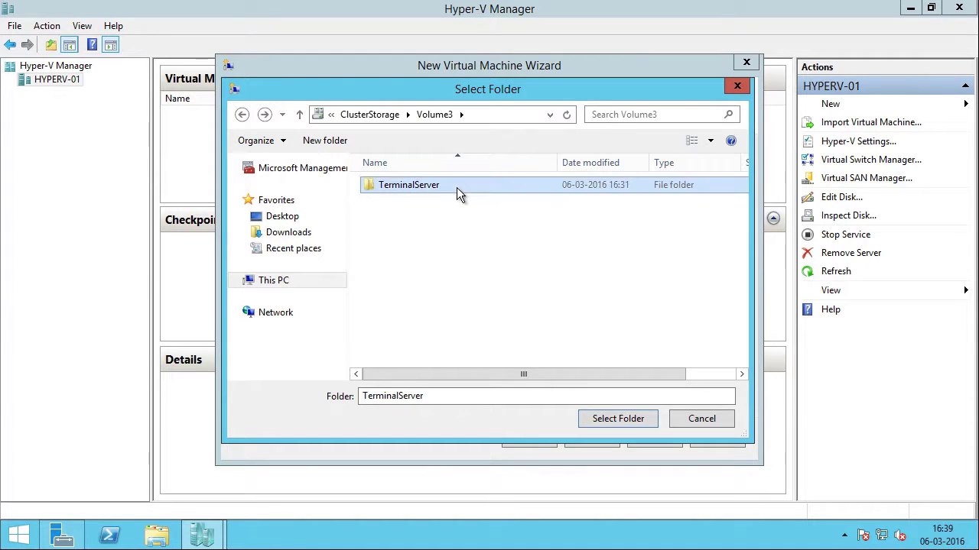
pyautogui.click(627, 418)
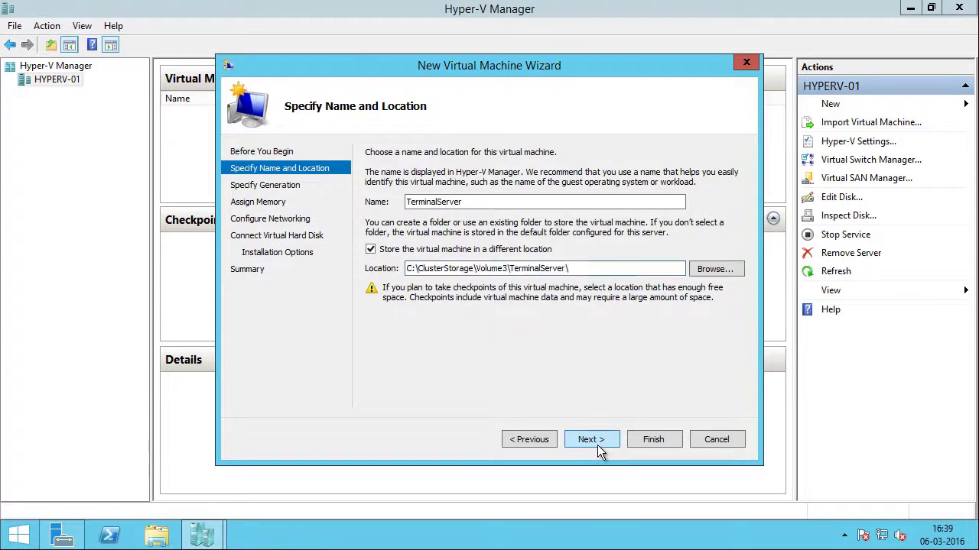
# Step: Keep Generation 1 and set the VM's startup memory to 1024 MB
pyautogui.click(593, 440)
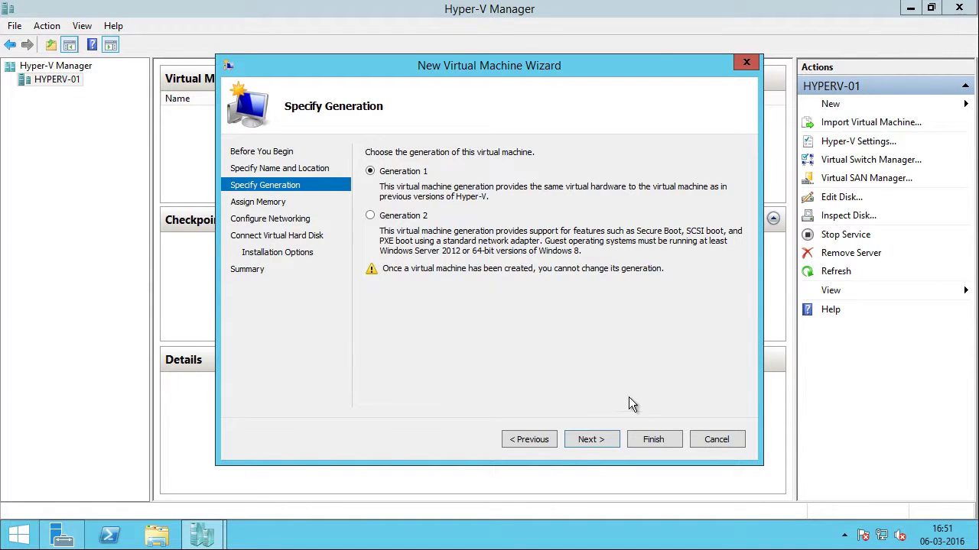
pyautogui.click(594, 441)
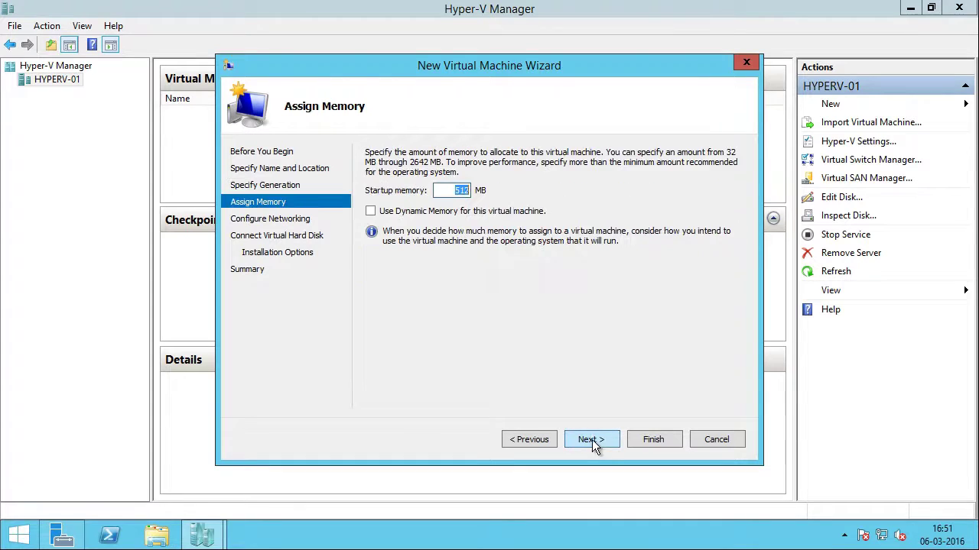
pyautogui.click(441, 191)
pyautogui.doubleClick(481, 190)
pyautogui.write('1024')
# Step: Connect the new VM to Virtual Machine Network and advance to the virtual hard disk page
pyautogui.click(589, 441)
pyautogui.click(538, 188)
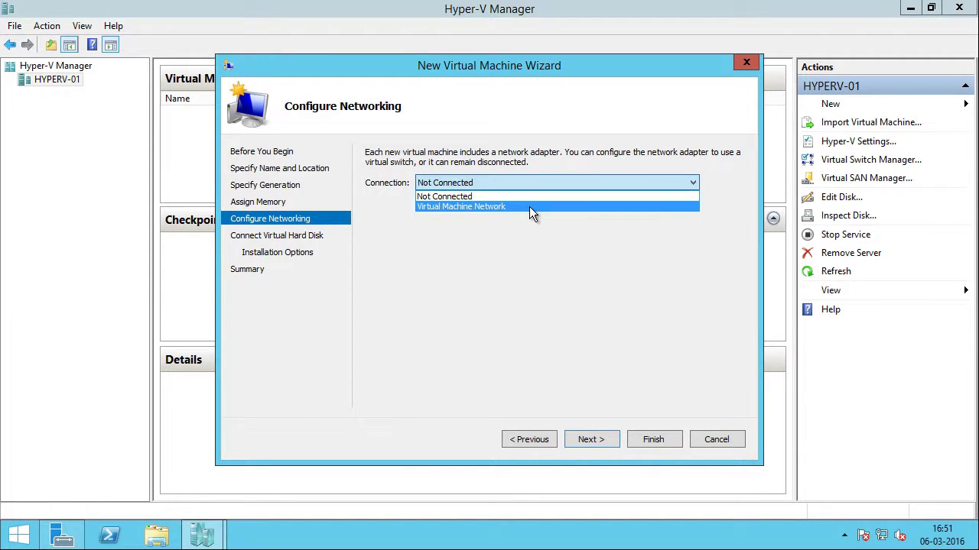
pyautogui.click(529, 206)
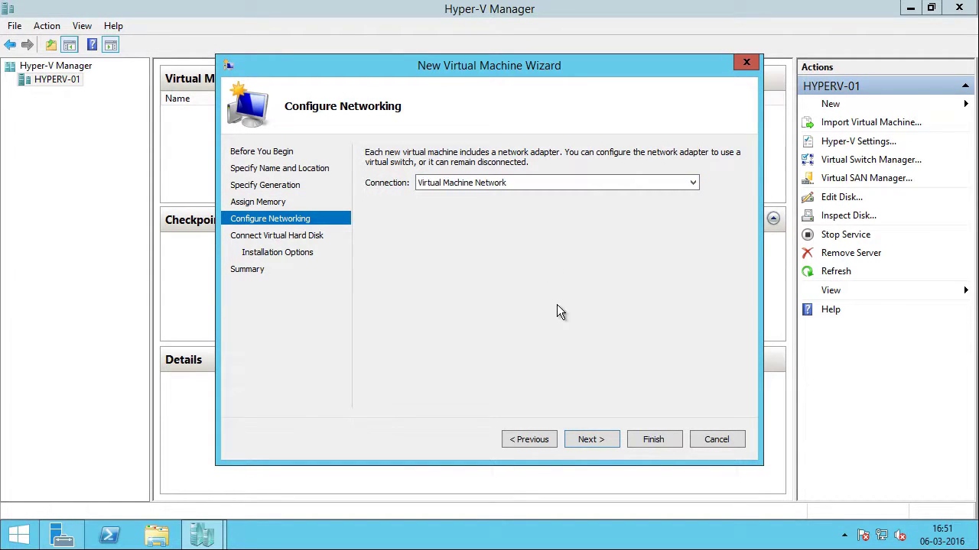
pyautogui.click(594, 439)
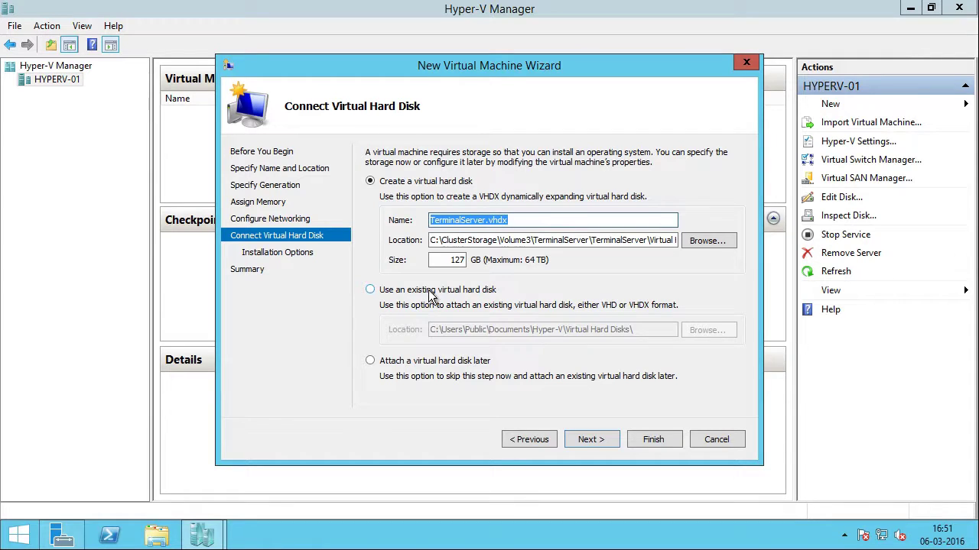
# Step: Choose an existing virtual hard disk and browse to C:\ClusterStorage\Volume3\TerminalServer
pyautogui.click(455, 295)
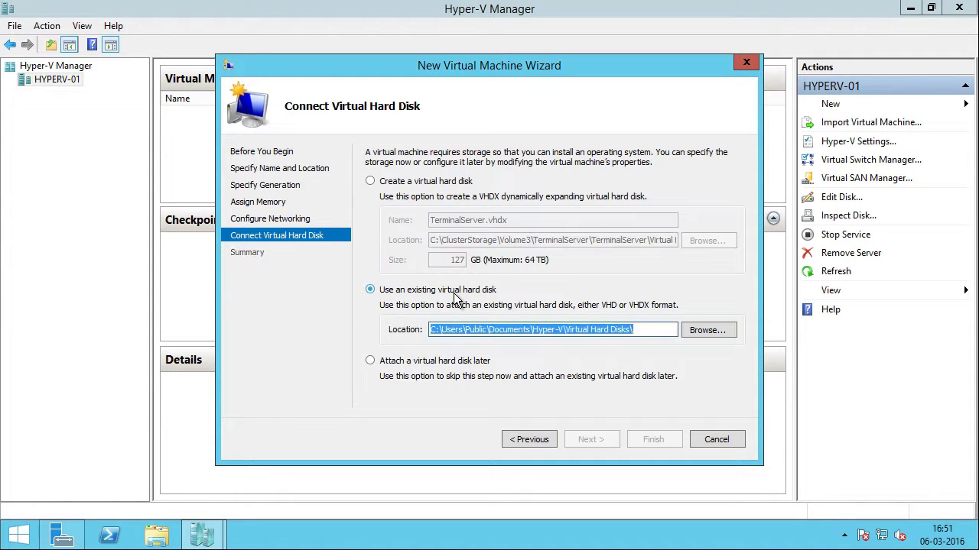
pyautogui.click(707, 329)
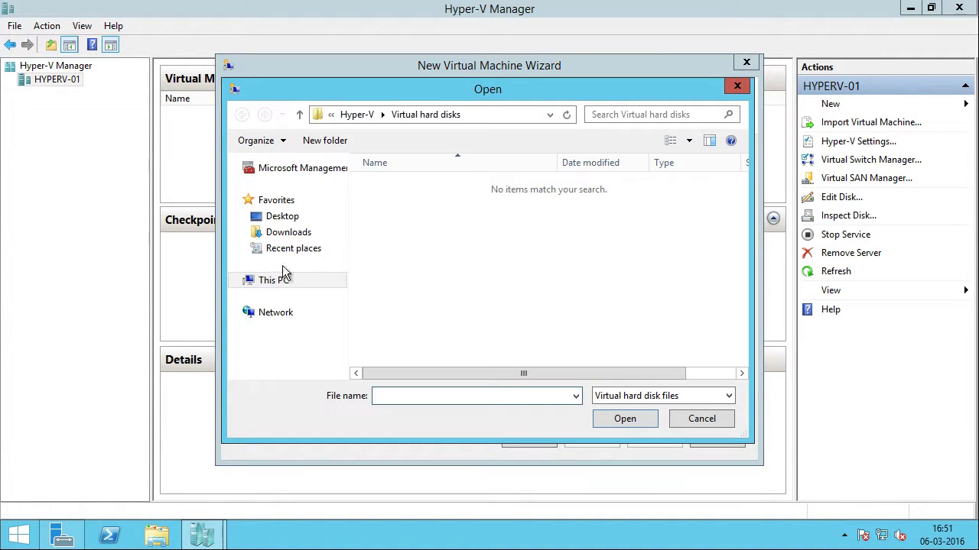
pyautogui.click(280, 279)
pyautogui.doubleClick(660, 224)
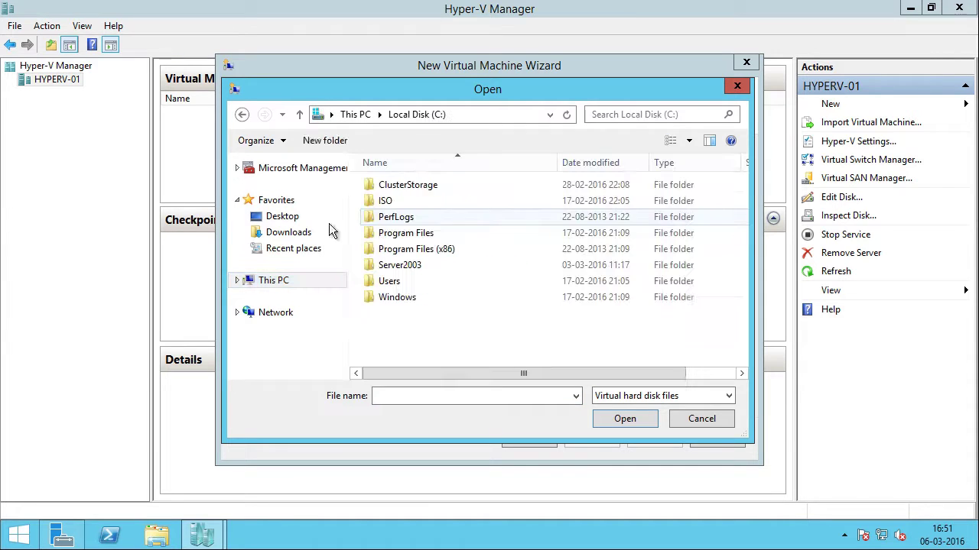
pyautogui.doubleClick(445, 185)
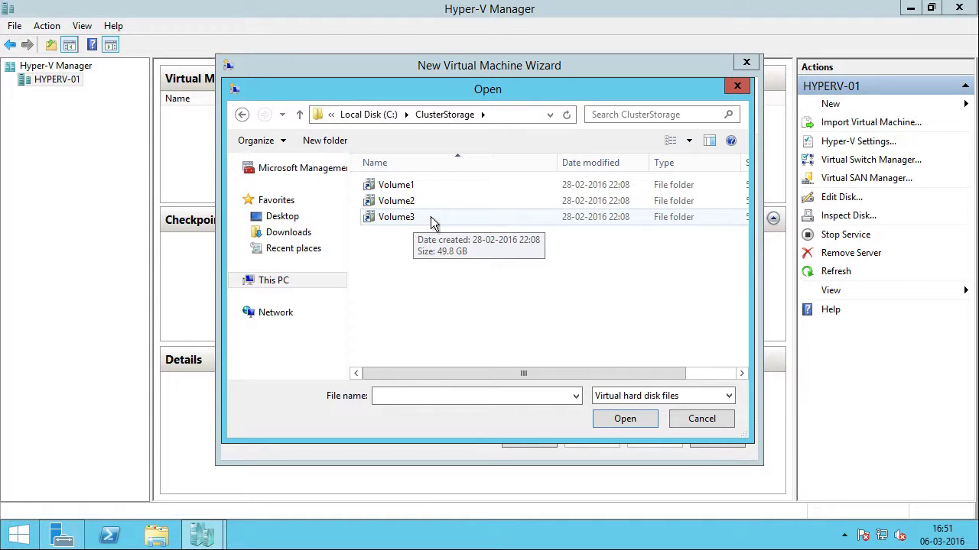
pyautogui.doubleClick(425, 217)
pyautogui.doubleClick(440, 187)
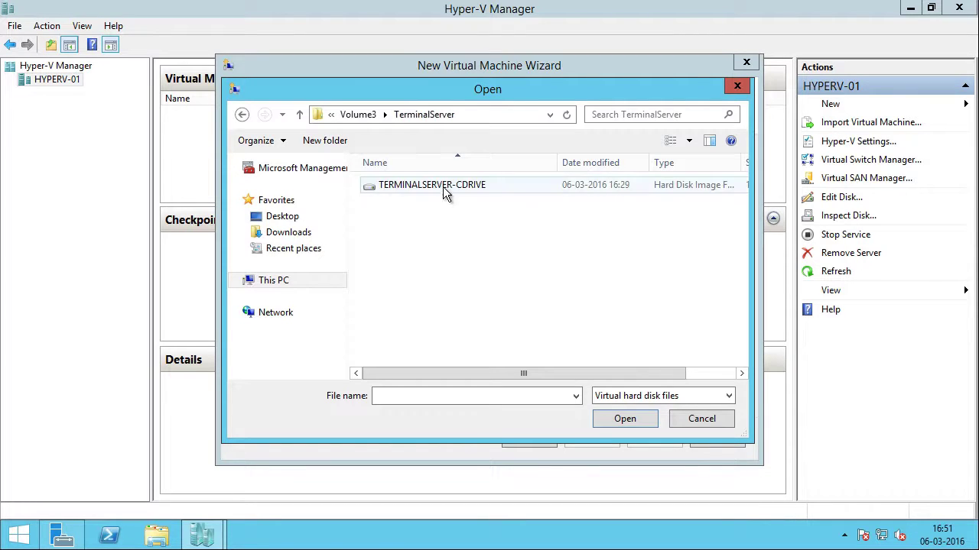
# Step: Attach TERMINALSERVER-CDRIVE as the disk and finish creating the TerminalServer VM
pyautogui.click(493, 189)
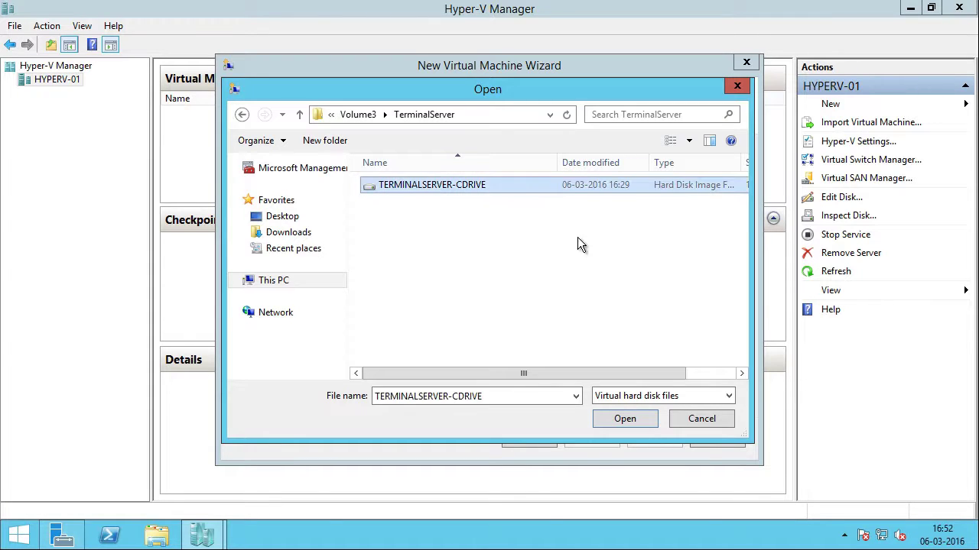
pyautogui.click(627, 418)
pyautogui.click(599, 439)
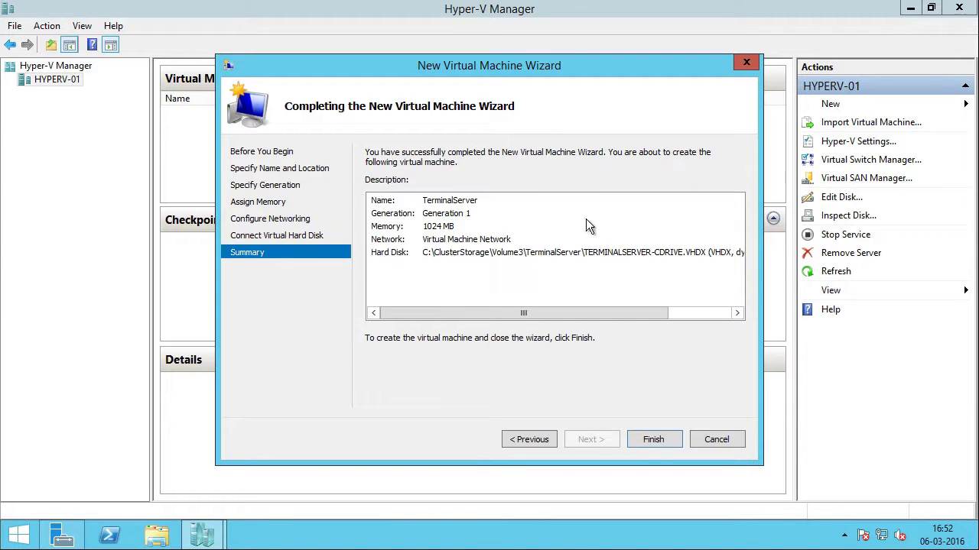
pyautogui.click(653, 440)
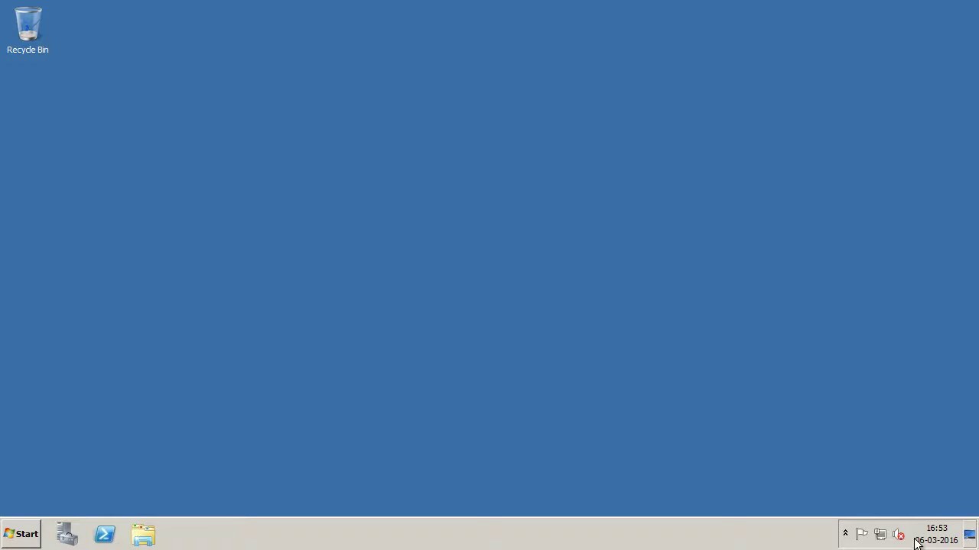
# Step: Disable the physical server's Production connection from Network and Sharing Center's adapter settings
pyautogui.rightClick(880, 535)
pyautogui.click(887, 528)
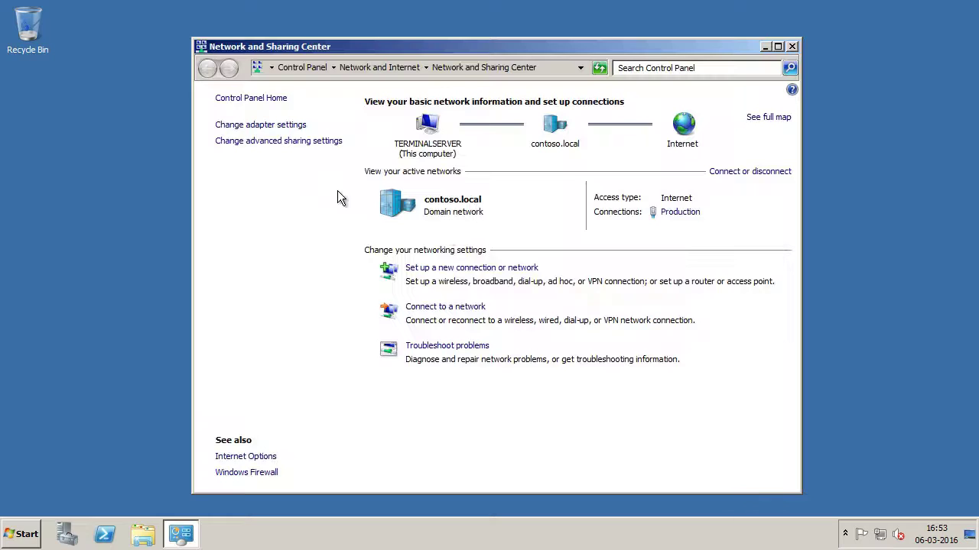
pyautogui.click(282, 128)
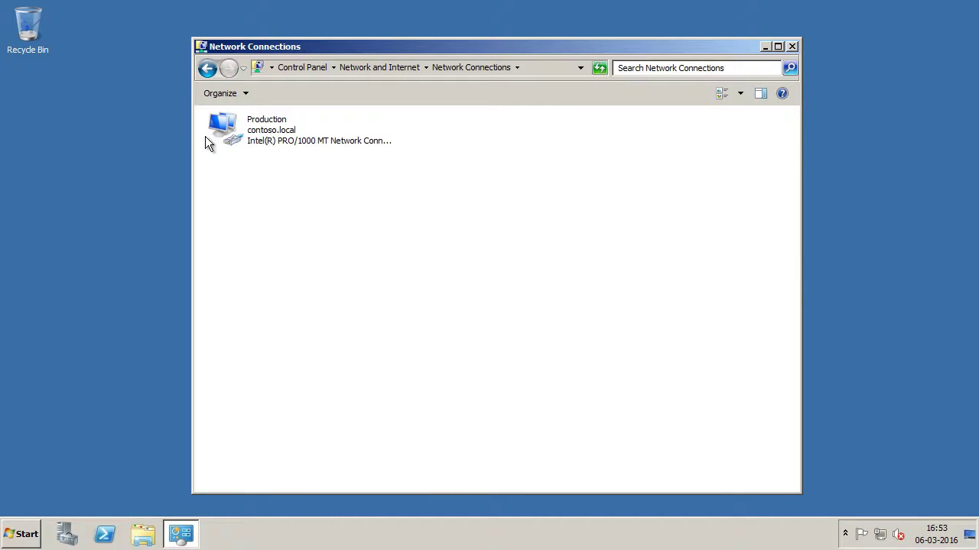
pyautogui.rightClick(266, 134)
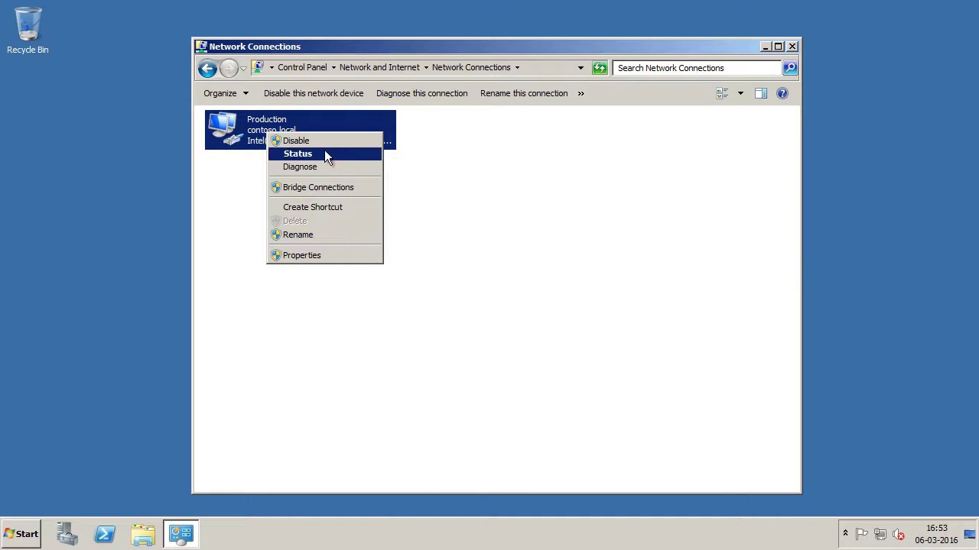
pyautogui.click(324, 139)
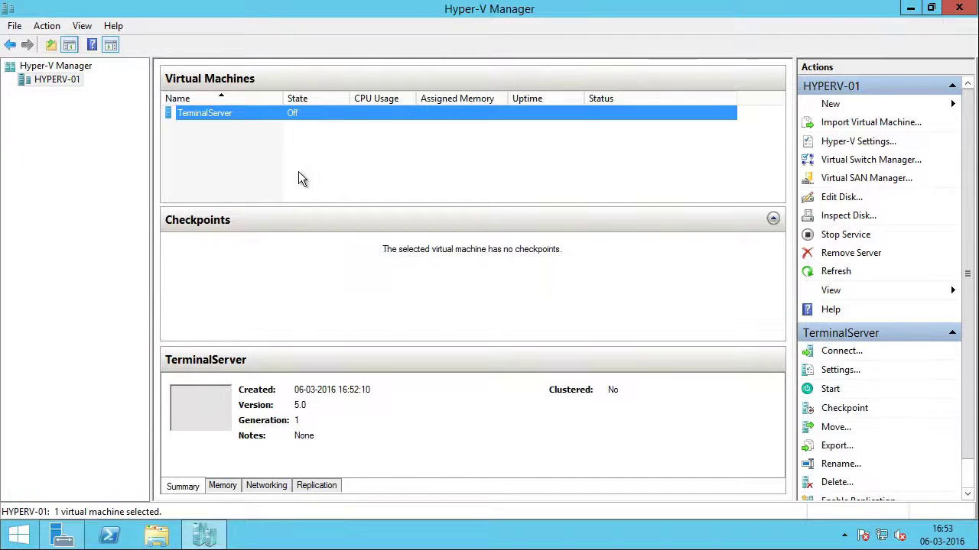
# Step: Start the TerminalServer VM and connect to its console
pyautogui.rightClick(244, 111)
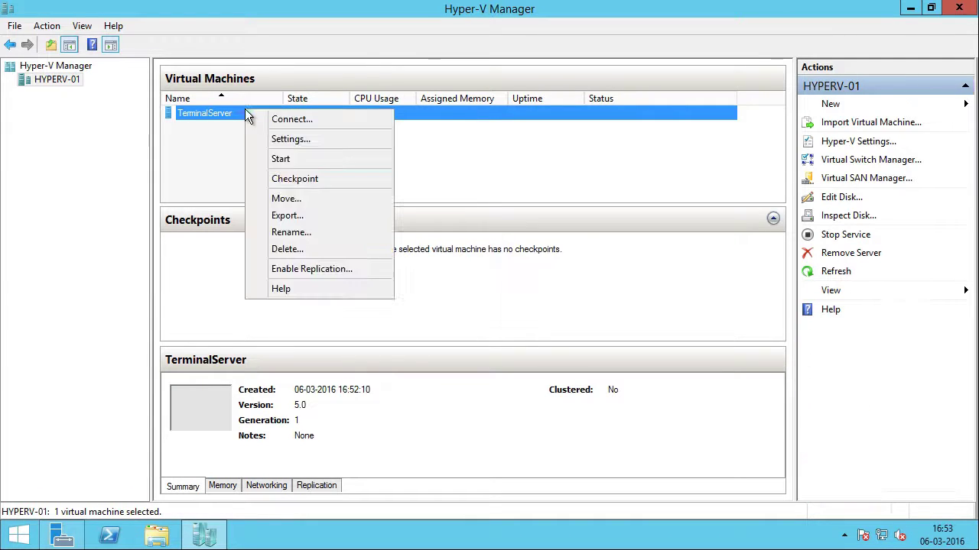
pyautogui.click(335, 161)
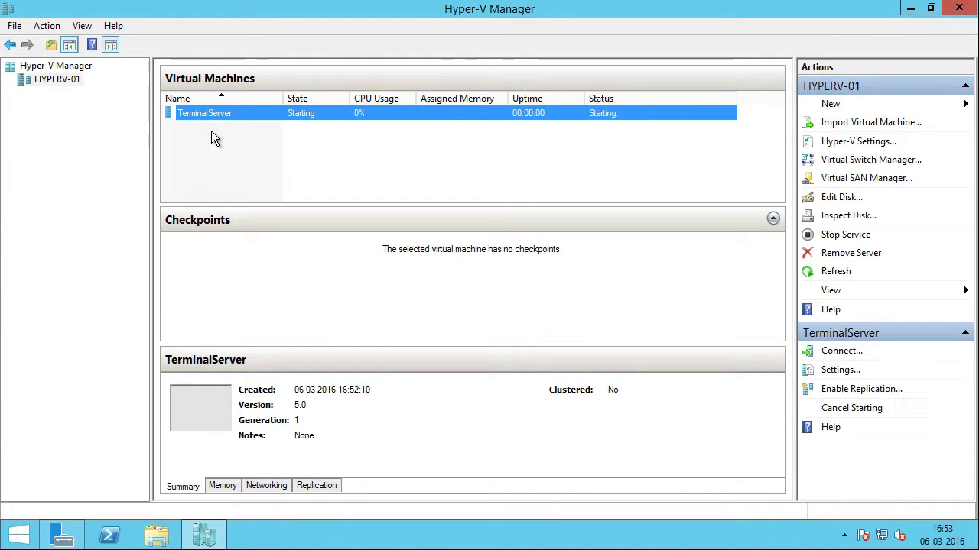
pyautogui.rightClick(257, 113)
pyautogui.click(323, 126)
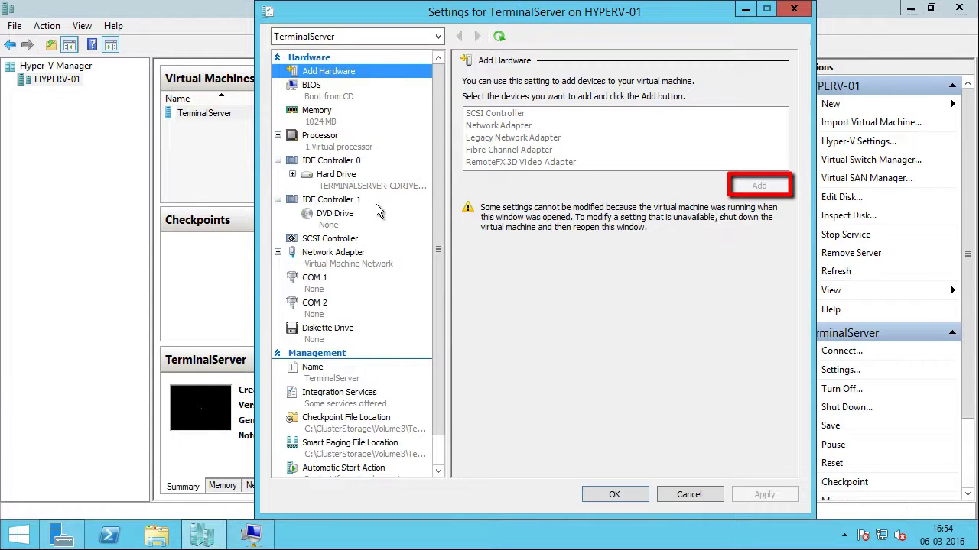
pyautogui.click(349, 178)
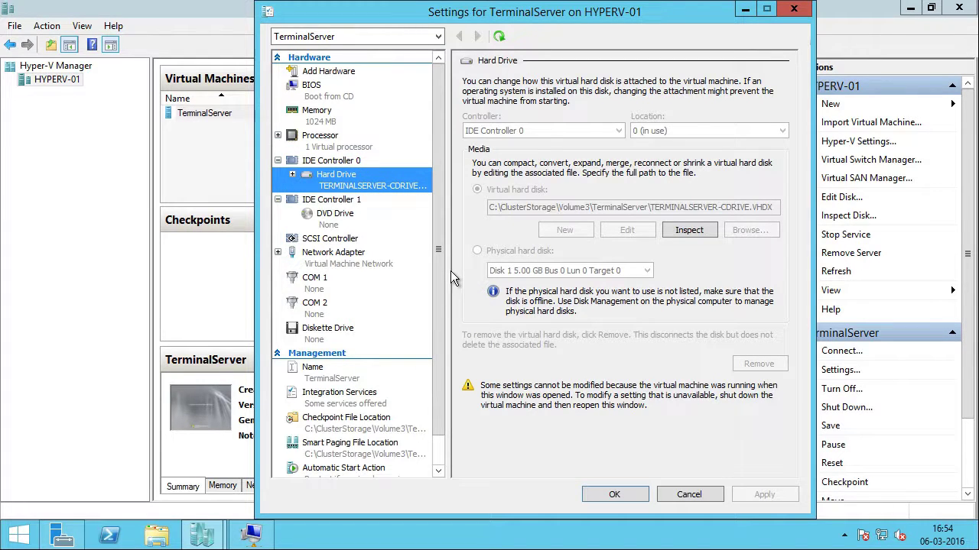
# Step: Close the VM Settings dialog without changes and bring the TerminalServer console forward
pyautogui.click(687, 493)
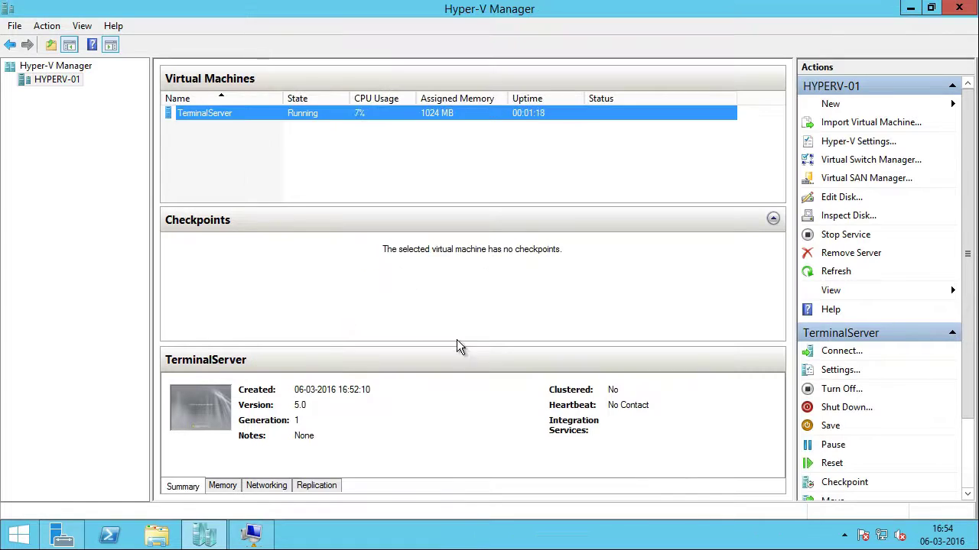
pyautogui.click(254, 536)
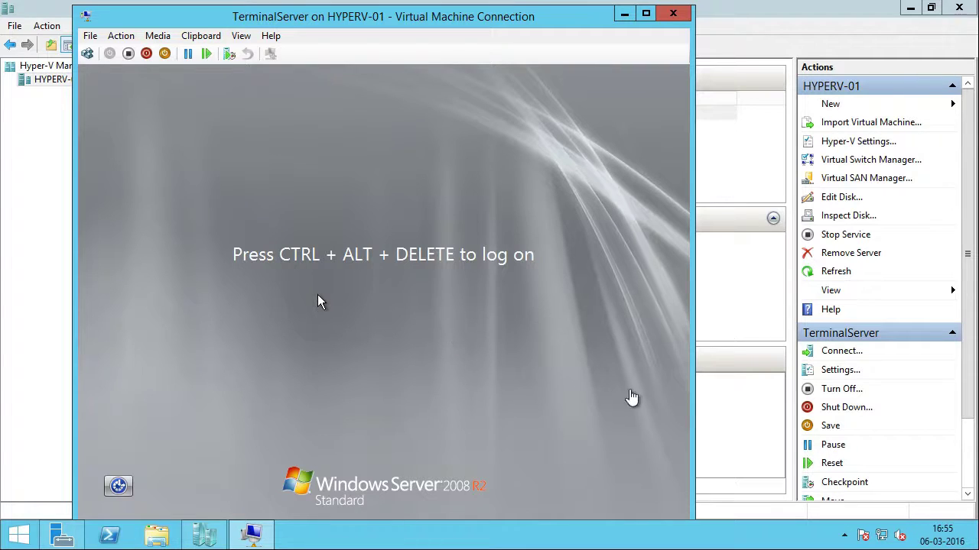
pyautogui.click(746, 422)
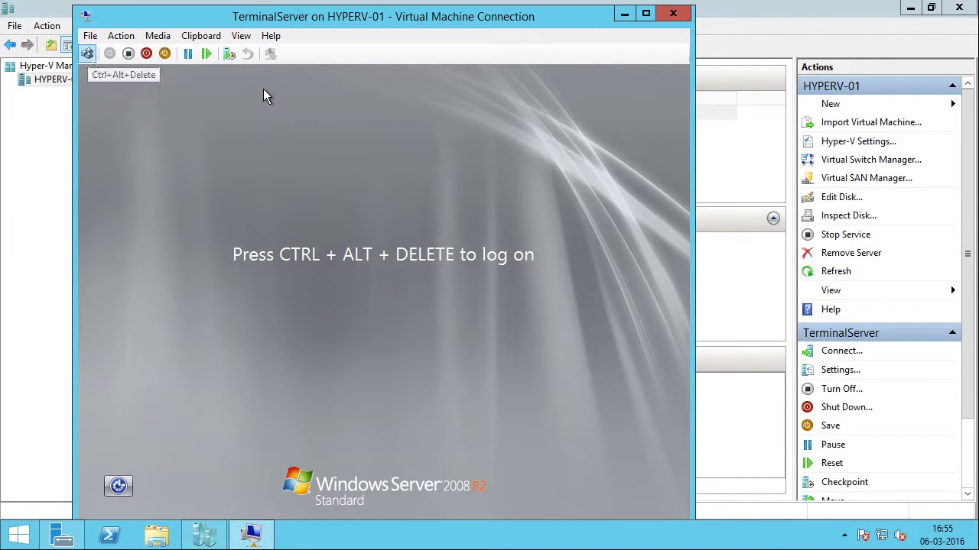
# Step: Send Ctrl+Alt+Delete and log on to TerminalServer with the Administrator password
pyautogui.click(87, 53)
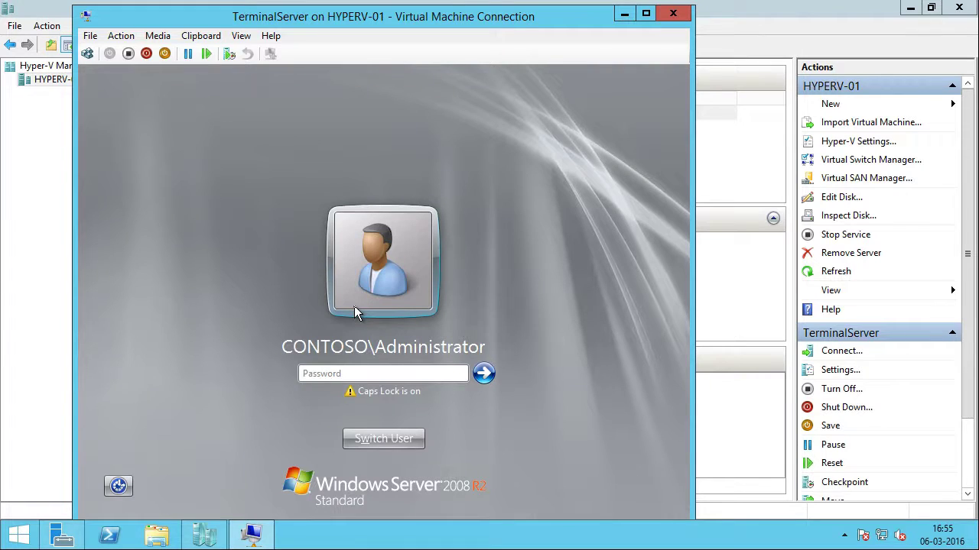
pyautogui.press('capslock')
pyautogui.write('Pa$$w0rd')
pyautogui.press('Return')
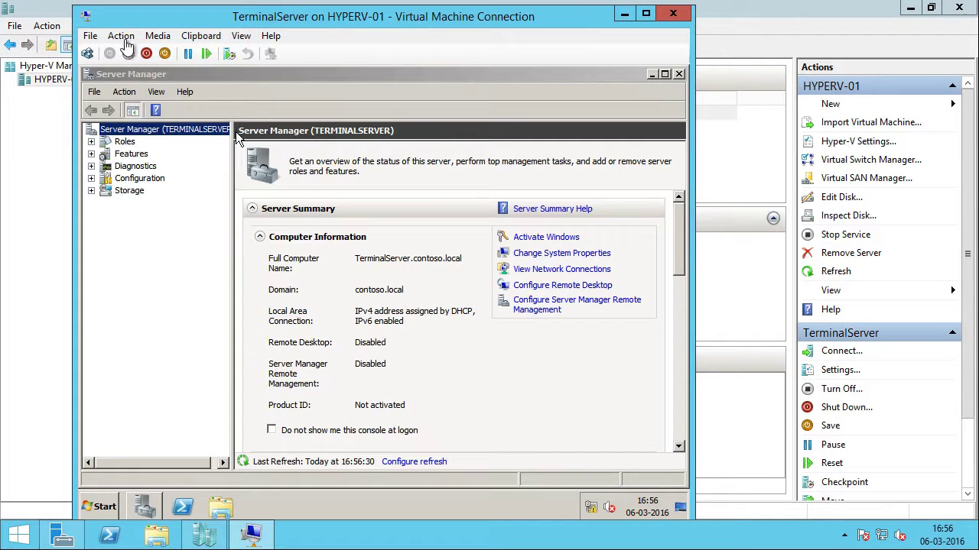
# Step: Insert the integration services disk, upgrade Hyper-V integration services, and restart the VM
pyautogui.click(120, 36)
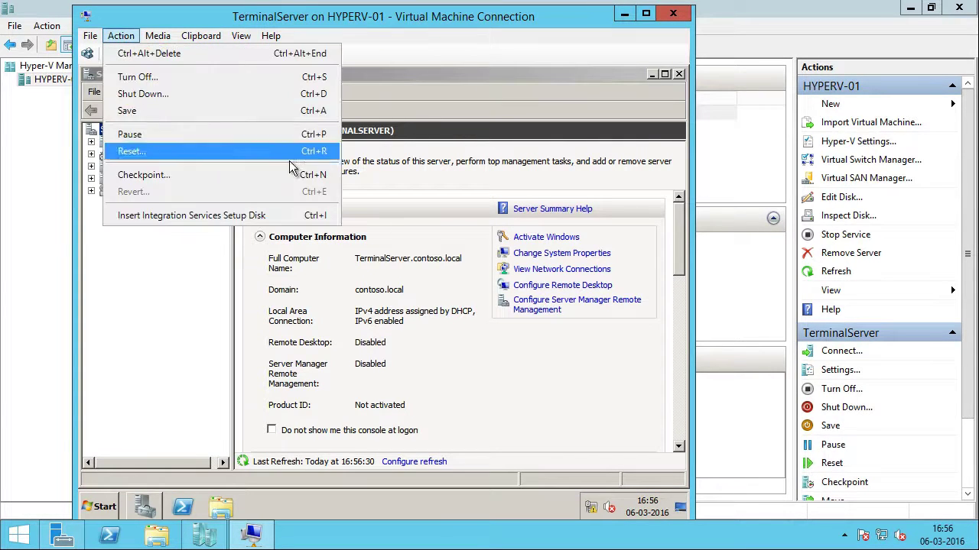
pyautogui.click(284, 218)
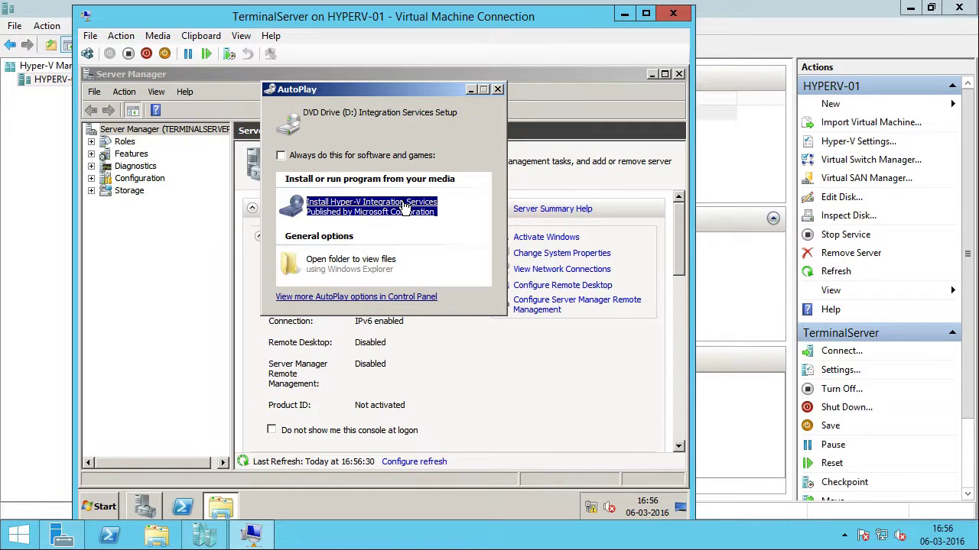
pyautogui.click(404, 208)
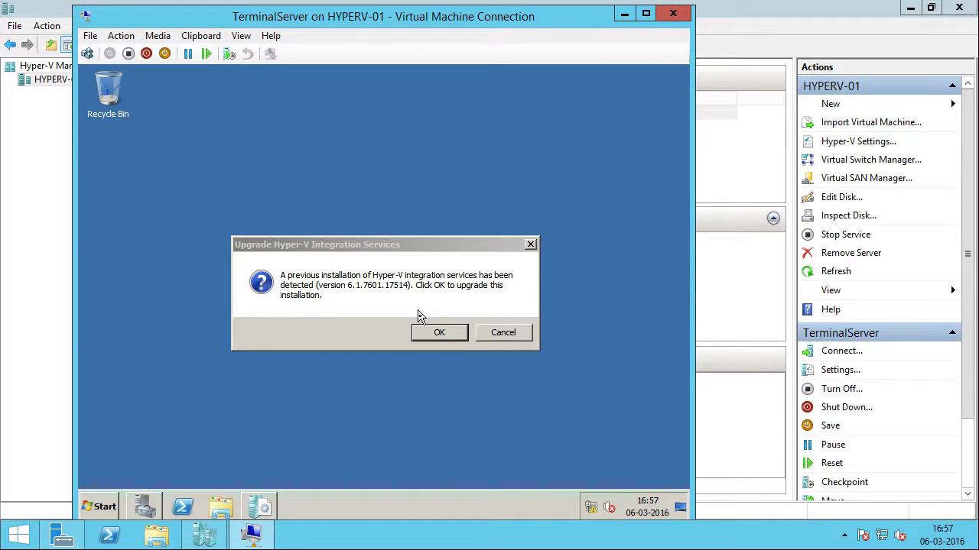
pyautogui.click(449, 336)
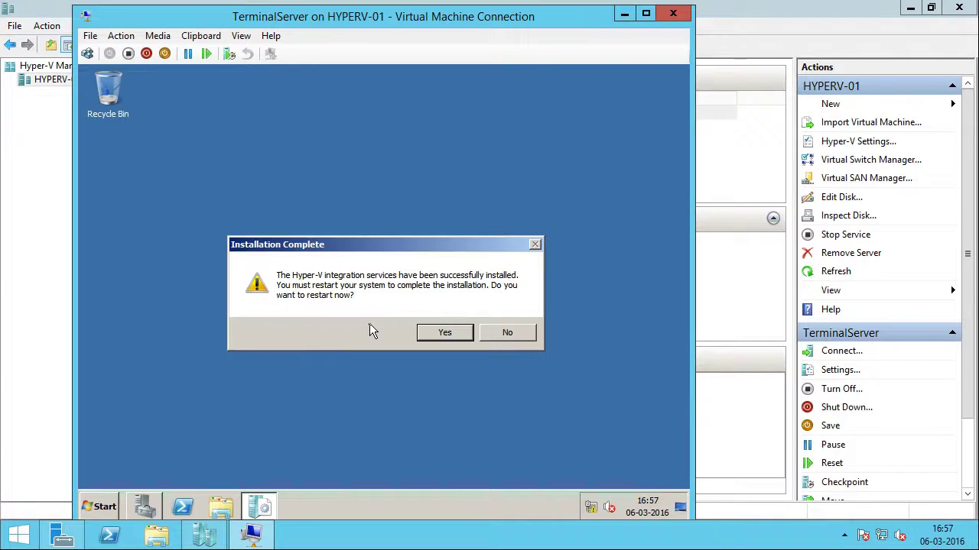
pyautogui.click(464, 338)
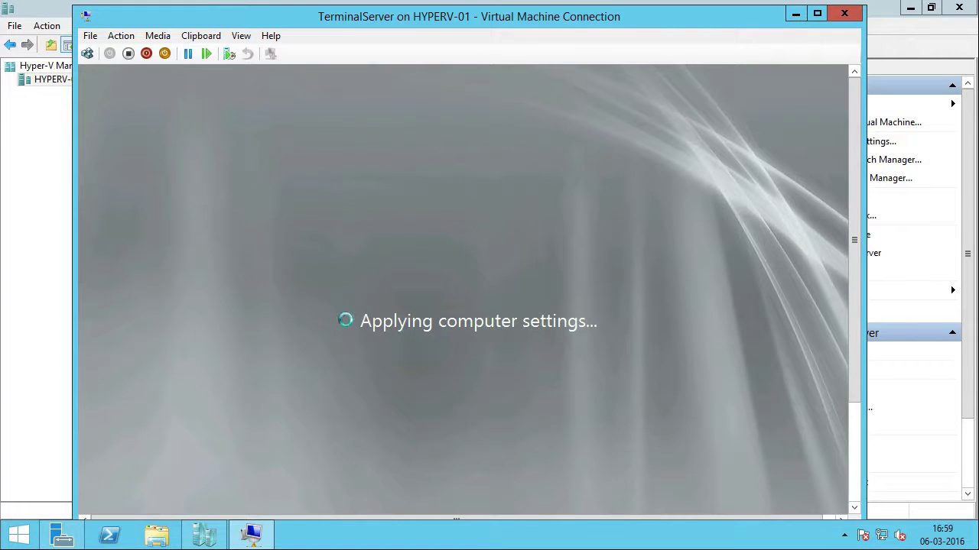
# Step: Send Ctrl+Alt+Delete and log back on with the Administrator password
pyautogui.click(87, 53)
pyautogui.write('Pa$$w0rd')
pyautogui.press('Return')
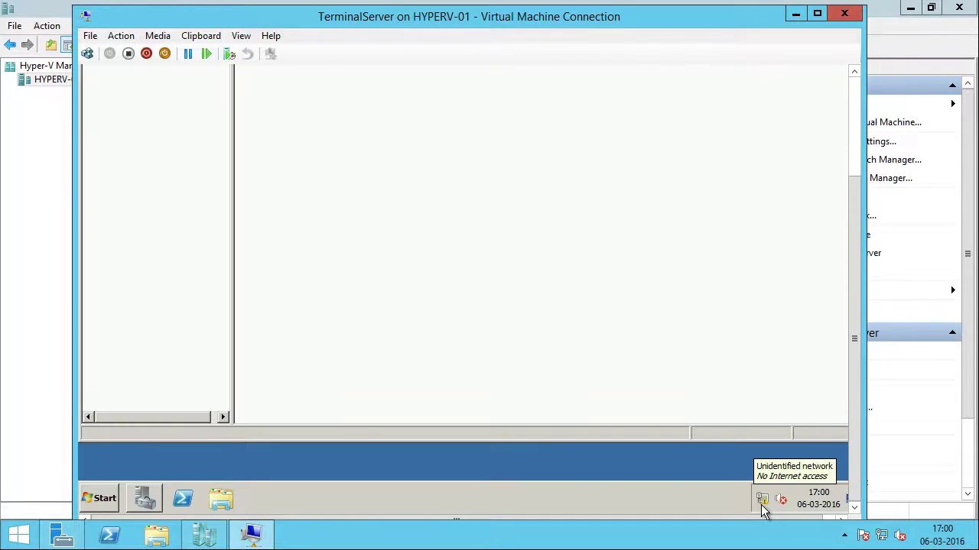
# Step: Open the VM's Network Connections through Network and Sharing Center's adapter settings
pyautogui.rightClick(763, 508)
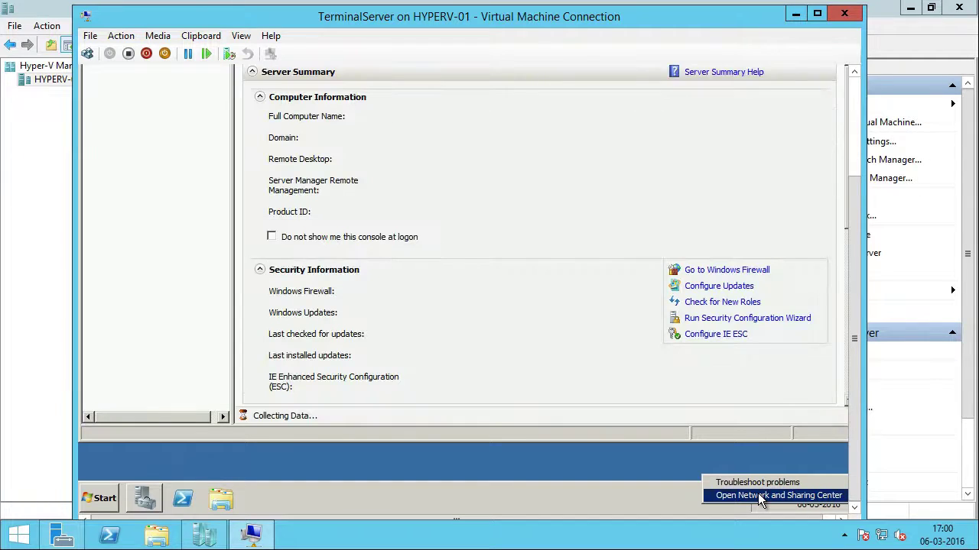
pyautogui.click(760, 496)
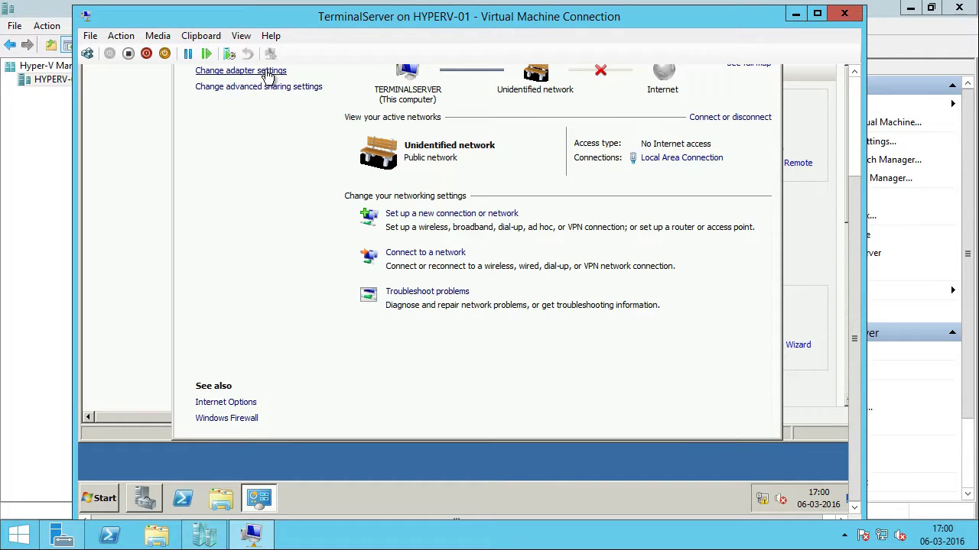
pyautogui.click(267, 74)
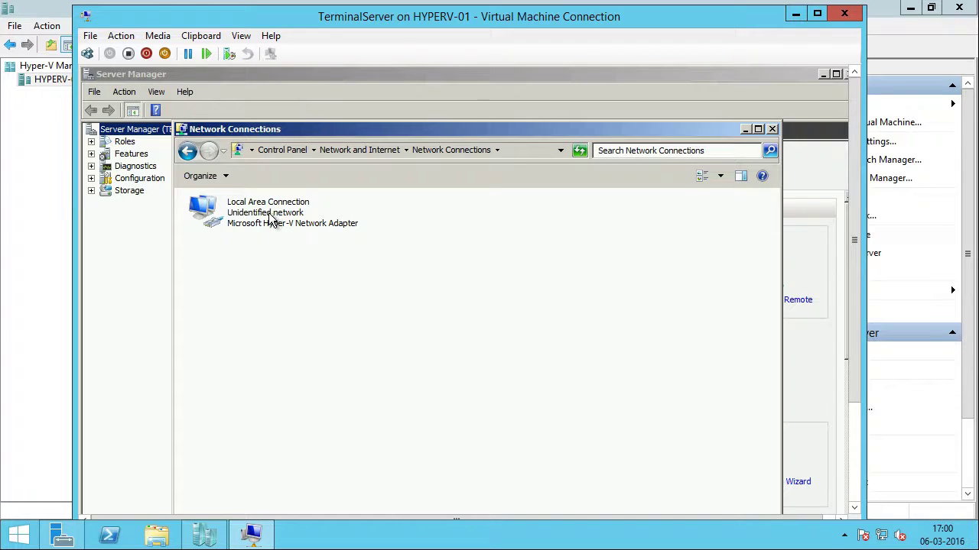
# Step: Open Local Area Connection's IPv4 properties and switch to a manually entered IP address
pyautogui.click(270, 221)
pyautogui.rightClick(270, 219)
pyautogui.click(329, 337)
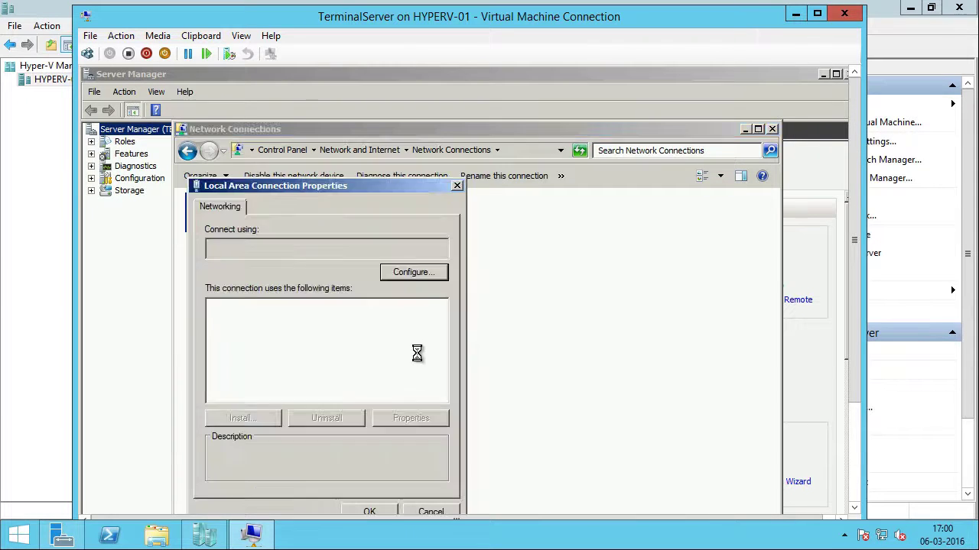
pyautogui.doubleClick(329, 361)
pyautogui.click(334, 346)
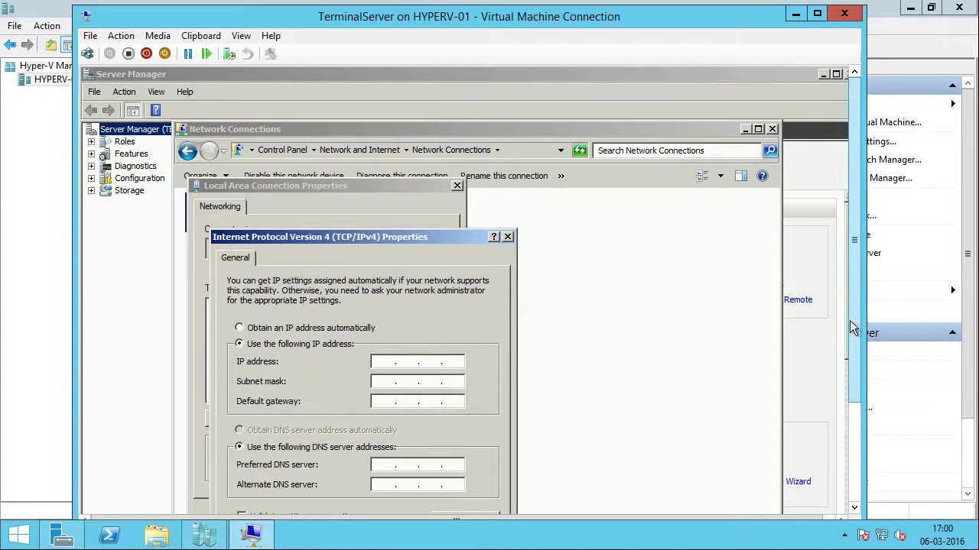
pyautogui.scroll(-1, 854, 335)
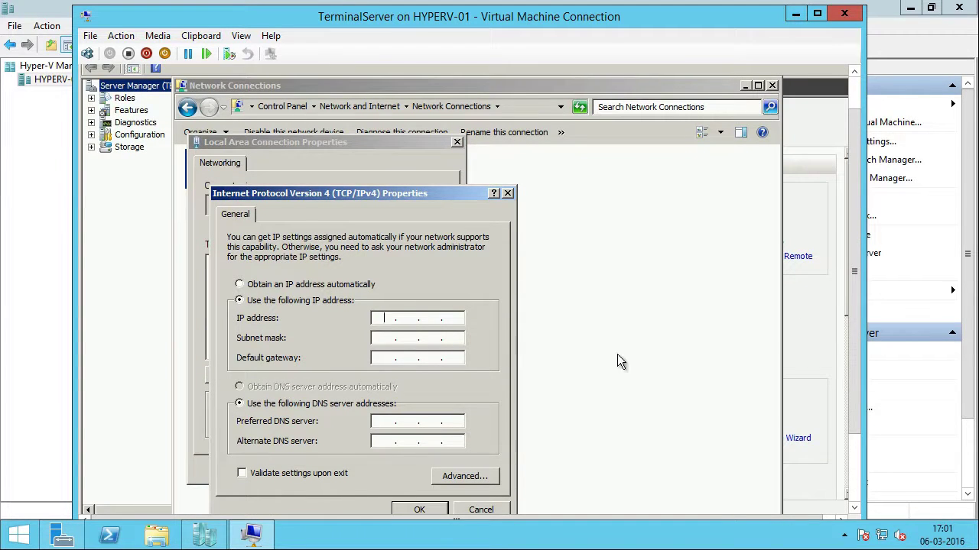
# Step: Set IP 192.168.10.31, gateway 192.168.10.254, DNS 192.168.10.1, and clear the old adapter's settings
pyautogui.write('192.168.10.31')
pyautogui.press('Tab')
pyautogui.press('Tab')
pyautogui.write('192 . 168 . 10 . 254')
pyautogui.press('Tab')
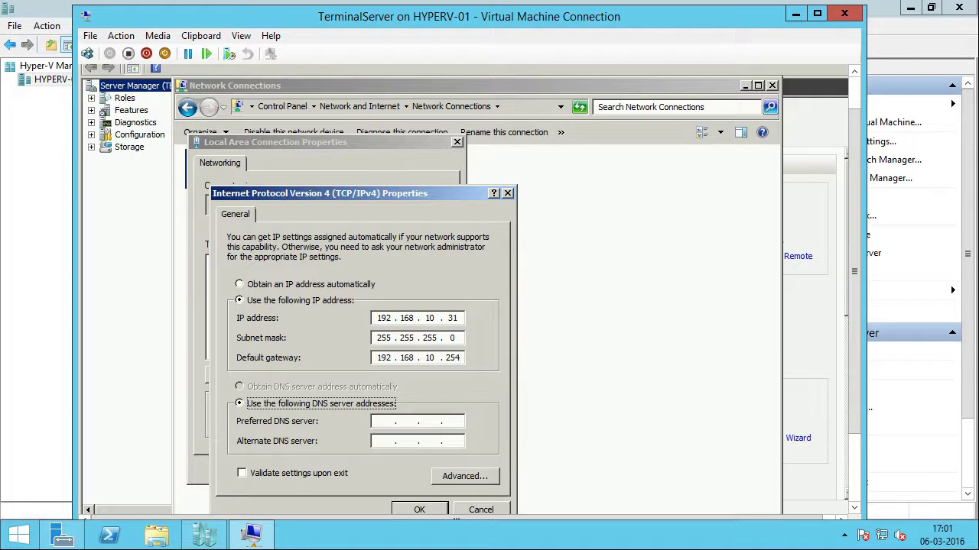
pyautogui.press('Tab')
pyautogui.write('192.168.10.1')
pyautogui.click(419, 509)
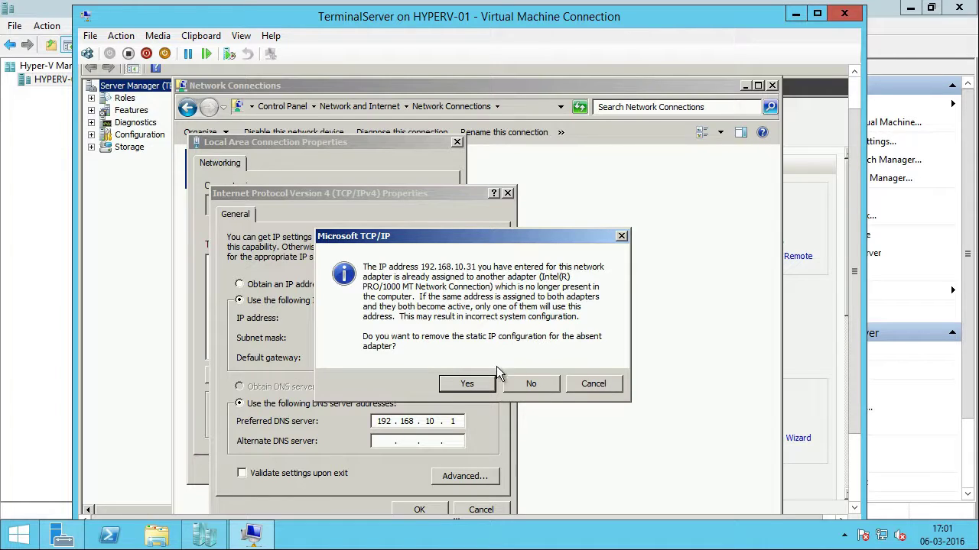
pyautogui.click(468, 385)
# Step: Close the properties and confirm the assigned IPv4 address in the connection's status details
pyautogui.click(369, 468)
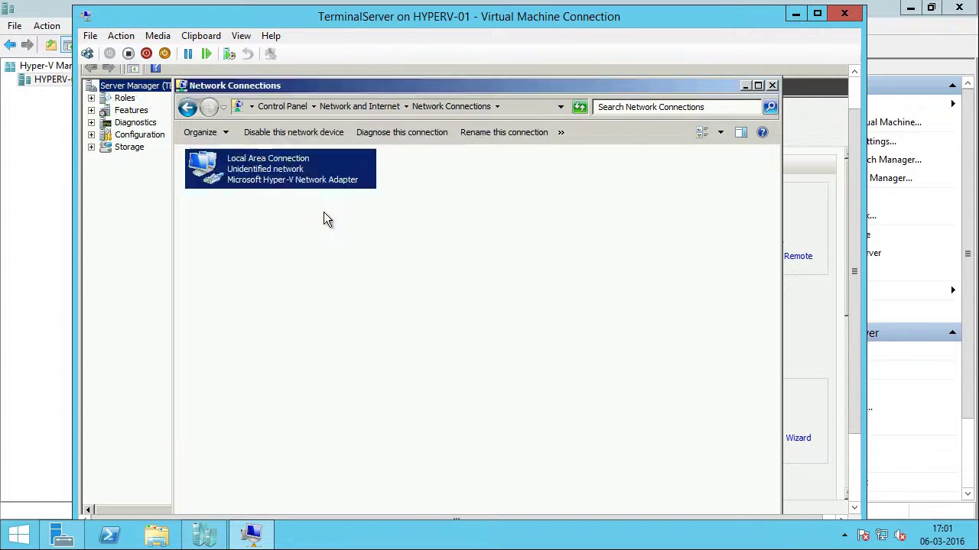
pyautogui.rightClick(325, 182)
pyautogui.click(358, 204)
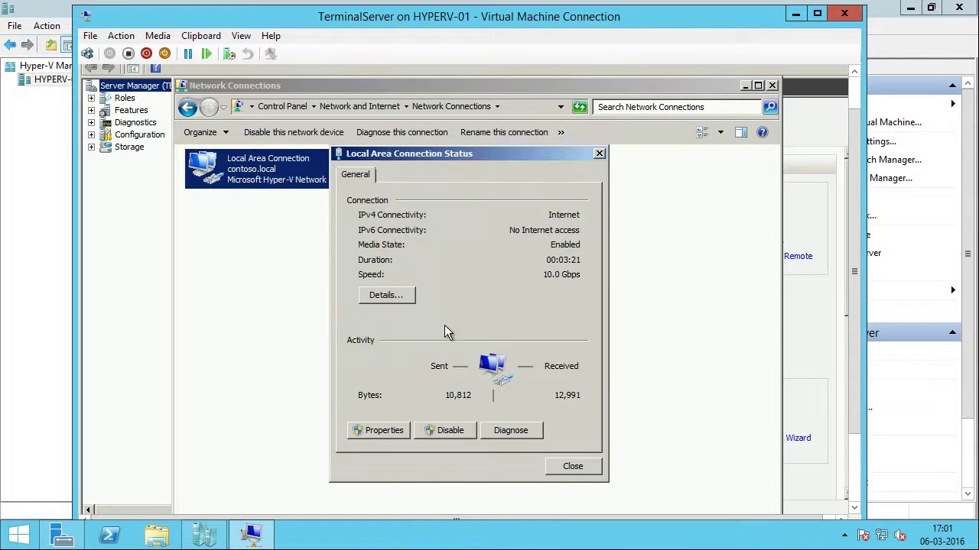
pyautogui.click(386, 297)
pyautogui.click(489, 273)
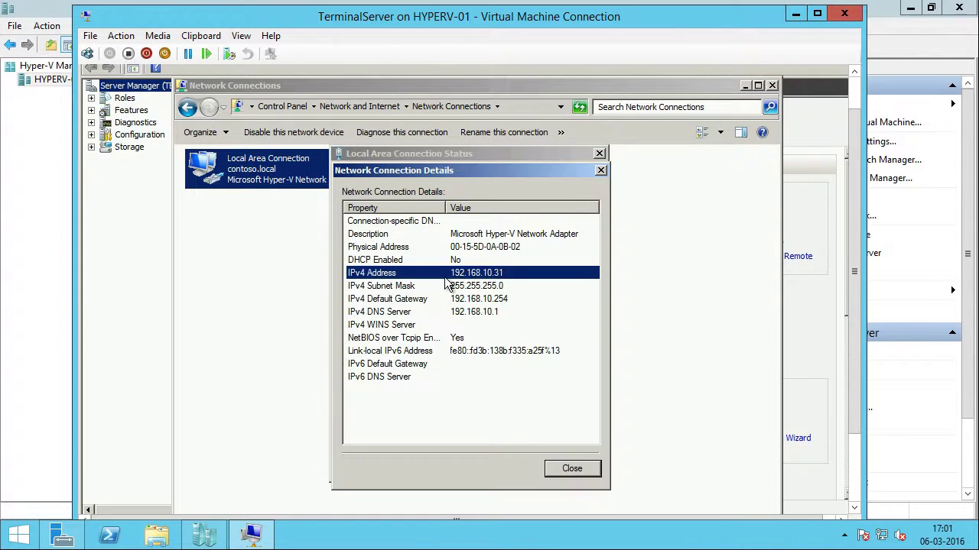
pyautogui.click(579, 469)
pyautogui.click(573, 463)
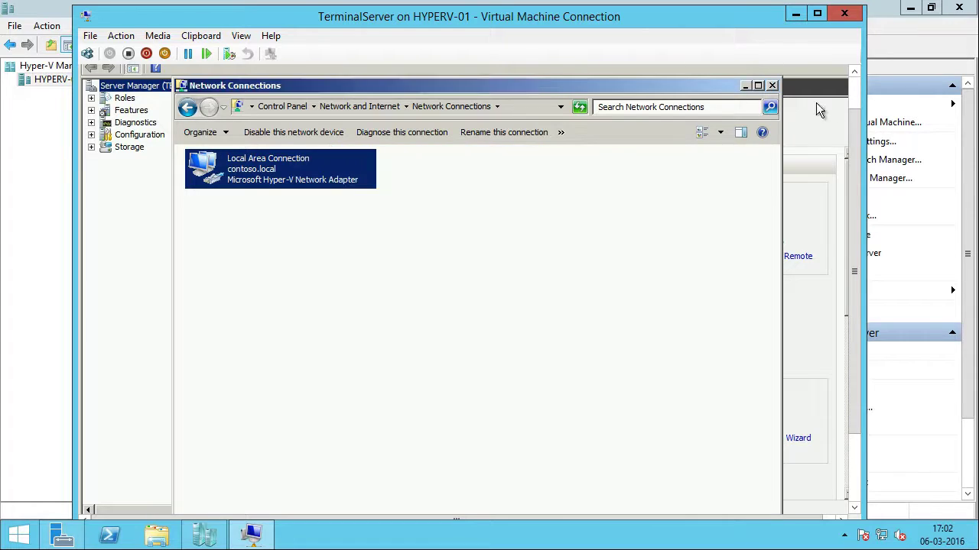
# Step: Close the Network Connections window and Server Manager
pyautogui.click(772, 85)
pyautogui.click(852, 104)
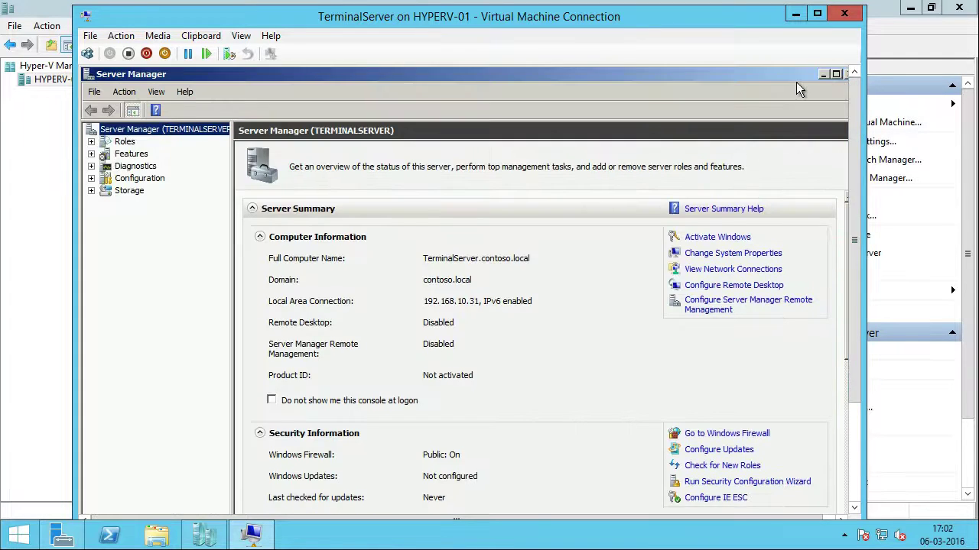
pyautogui.rightClick(795, 80)
pyautogui.click(818, 167)
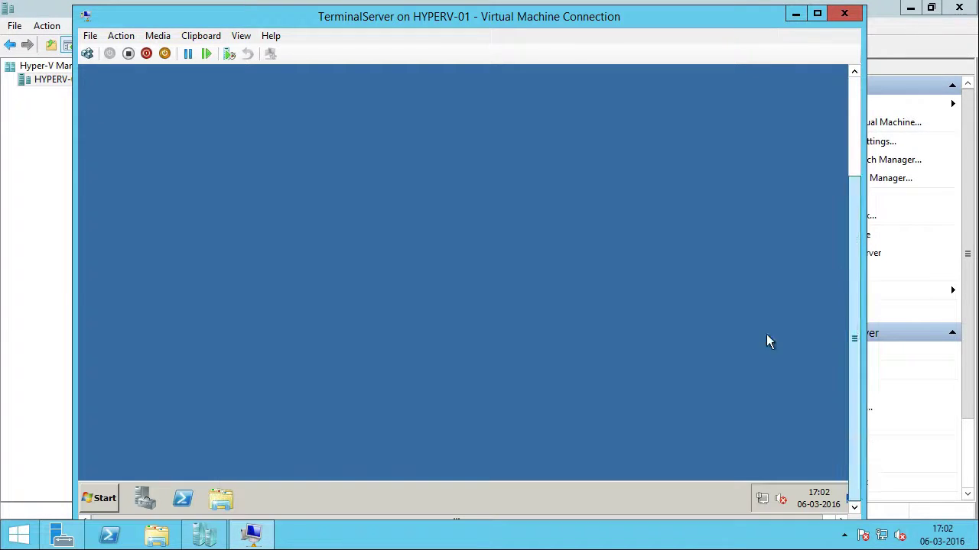
# Step: Open Command Prompt and ping 192.168.10.1
pyautogui.press('super')
pyautogui.click(173, 150)
pyautogui.write('ping')
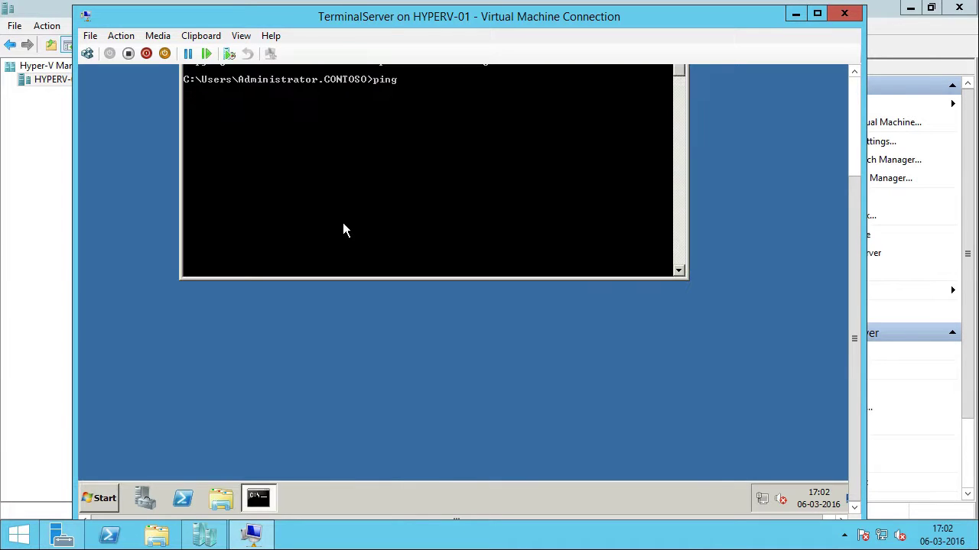
pyautogui.write(' 192.168.10.1')
pyautogui.press('Return')
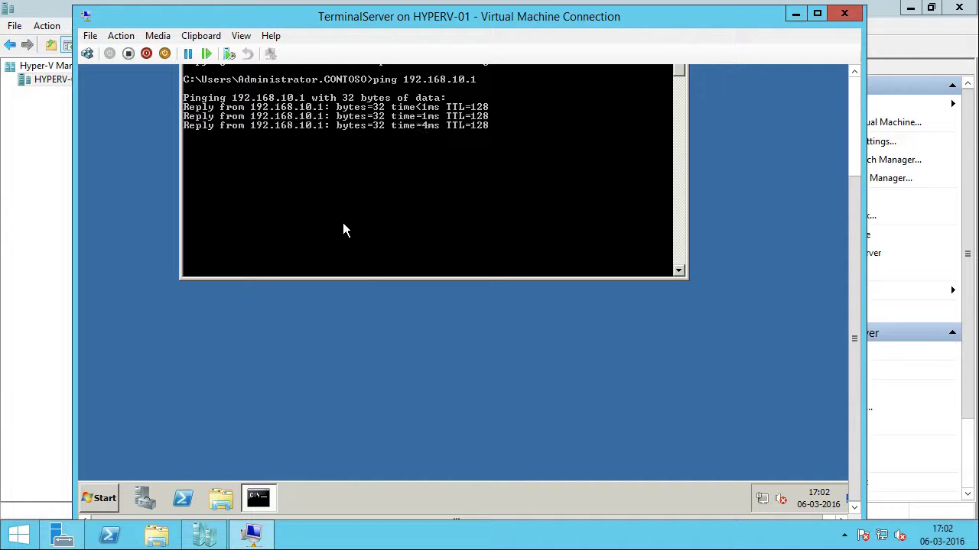
# Step: Use nslookup to resolve terminalserver, then exit nslookup
pyautogui.write('nslookup')
pyautogui.press('Return')
pyautogui.write('termi')
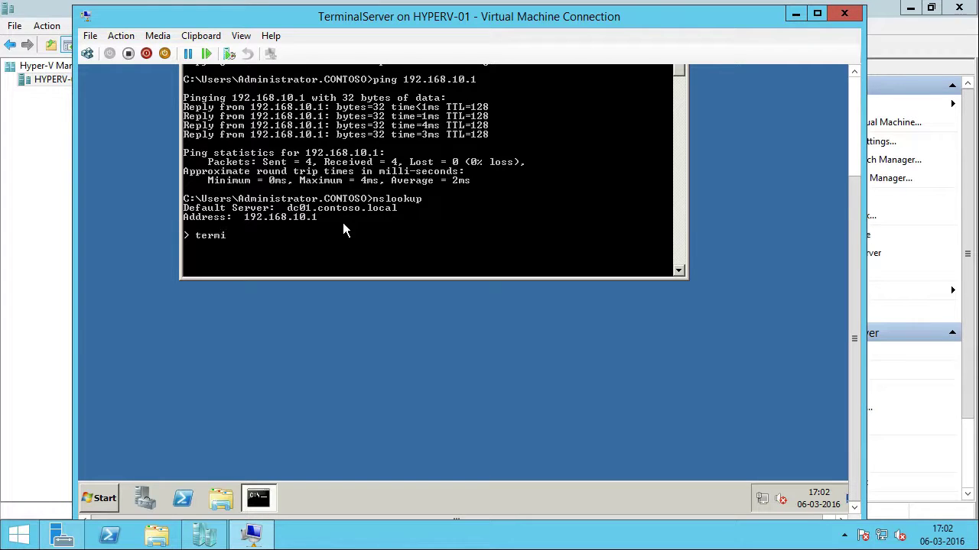
pyautogui.write('nalserver')
pyautogui.press('Return')
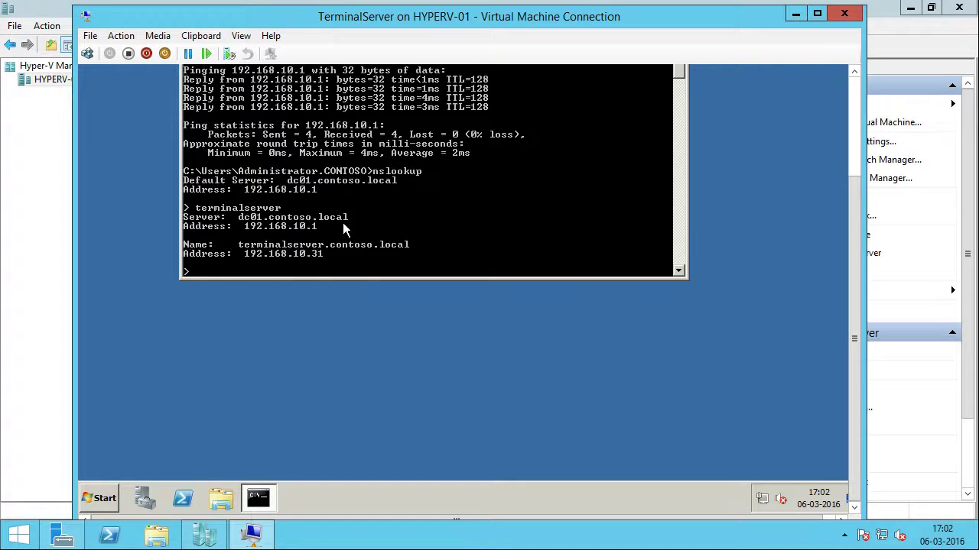
pyautogui.write('exit')
pyautogui.press('Return')
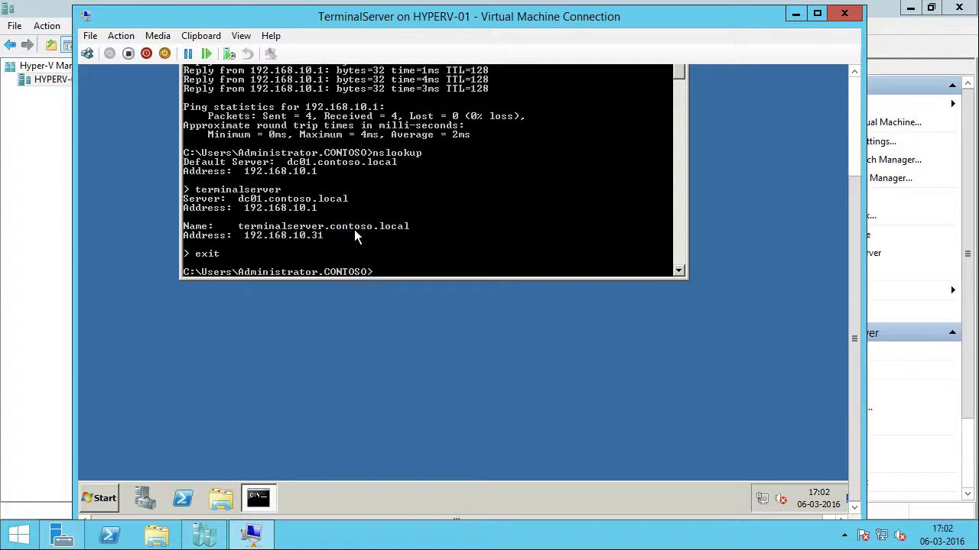